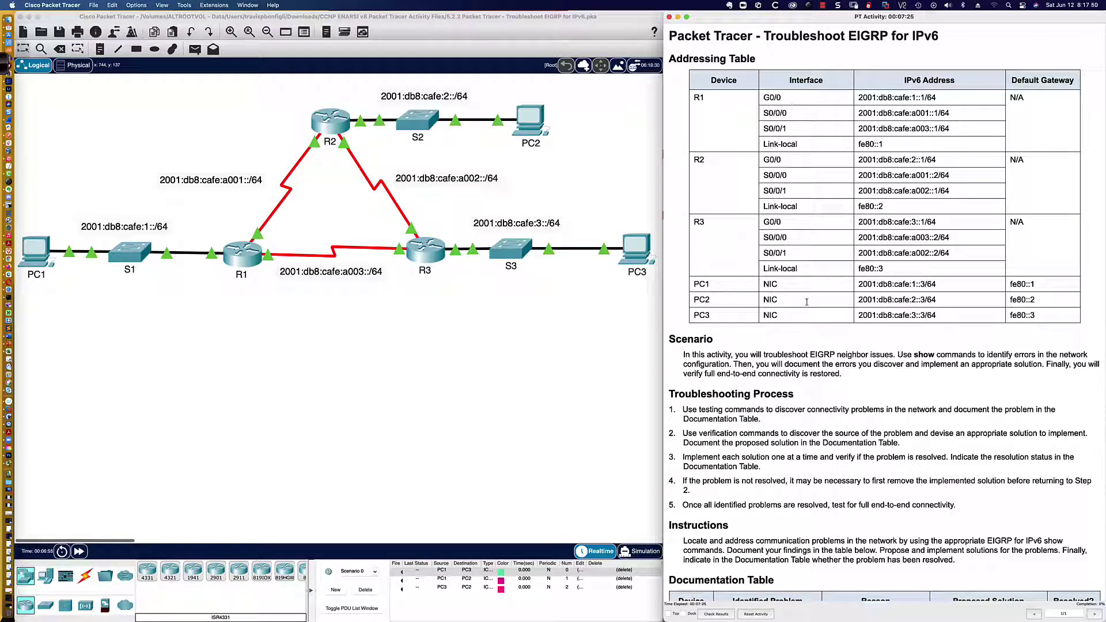
Step: Read through the activity's addressing table, scenario, troubleshooting process and documentation table
scroll(807, 302, down, 2)
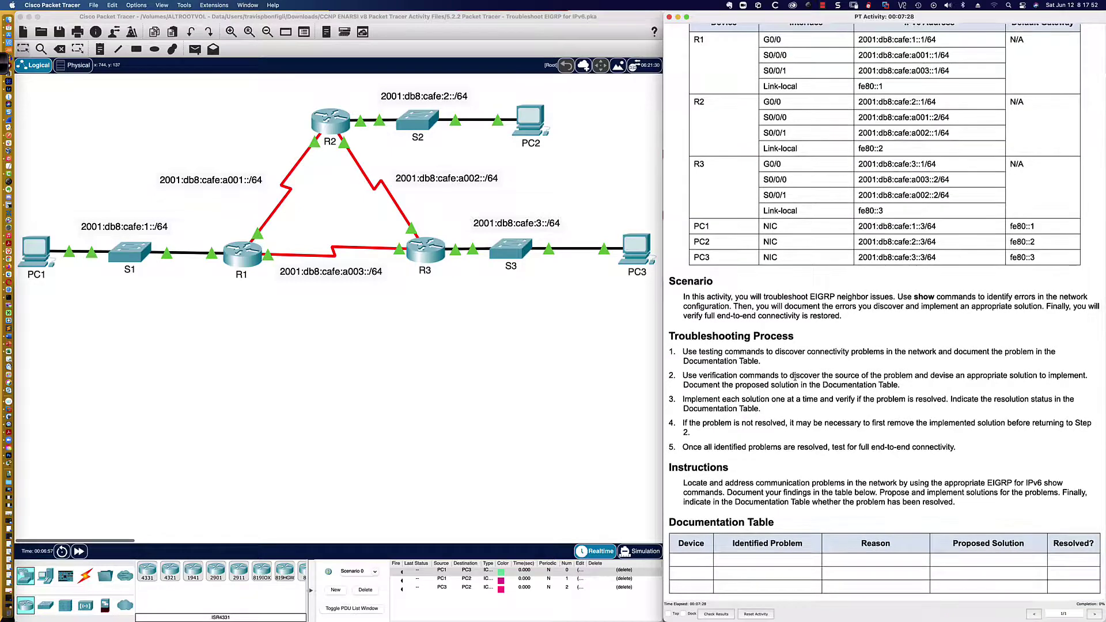
scroll(794, 377, up, 2)
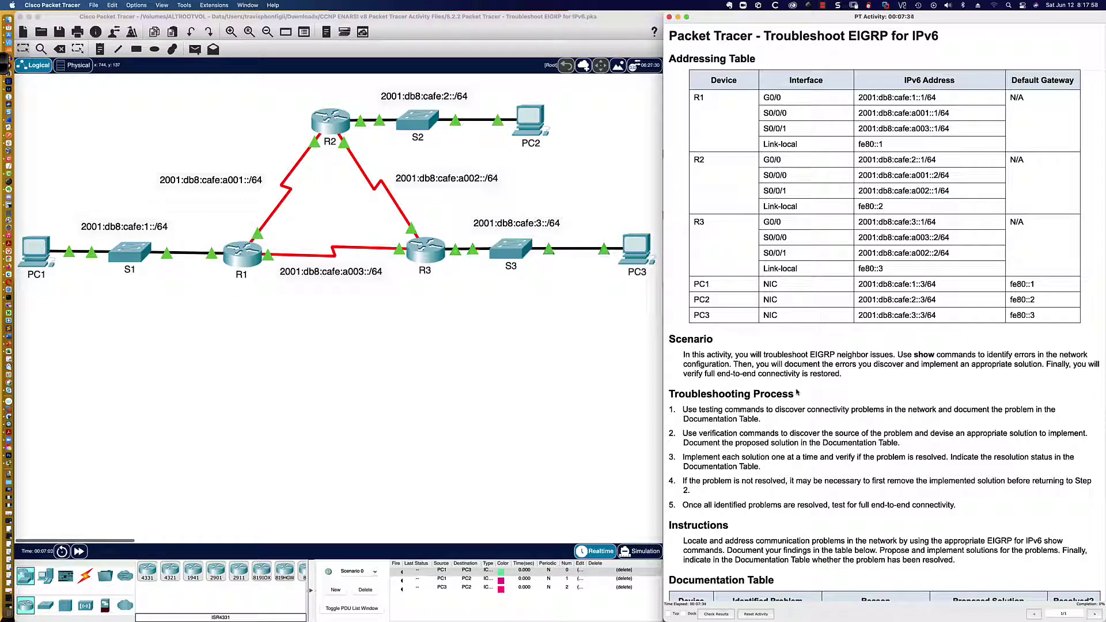
scroll(798, 392, down, 1)
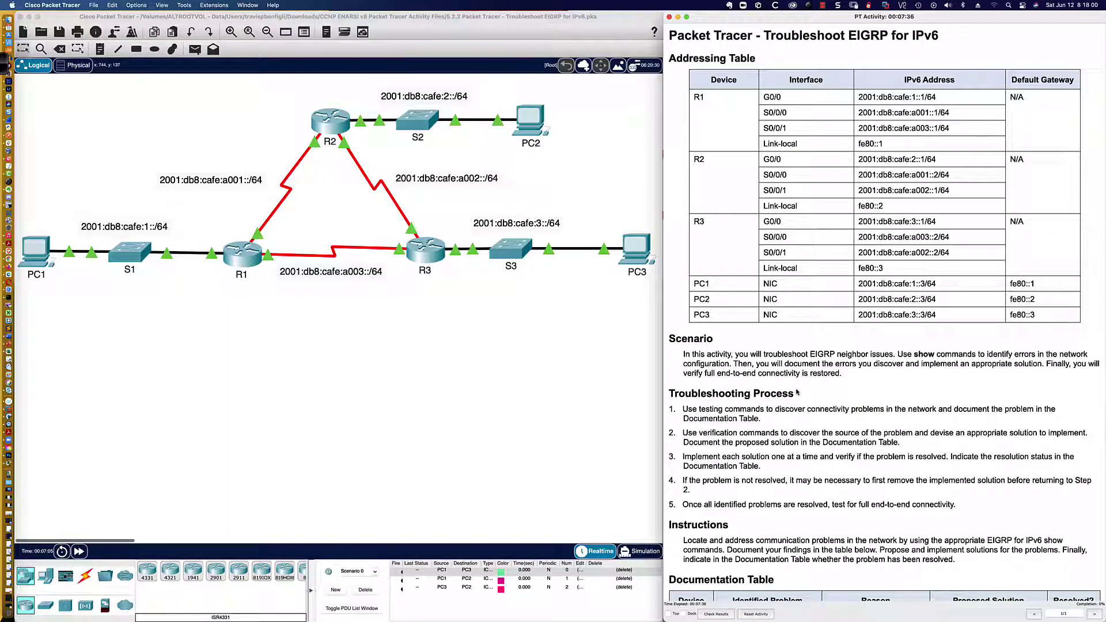
scroll(798, 392, up, 1)
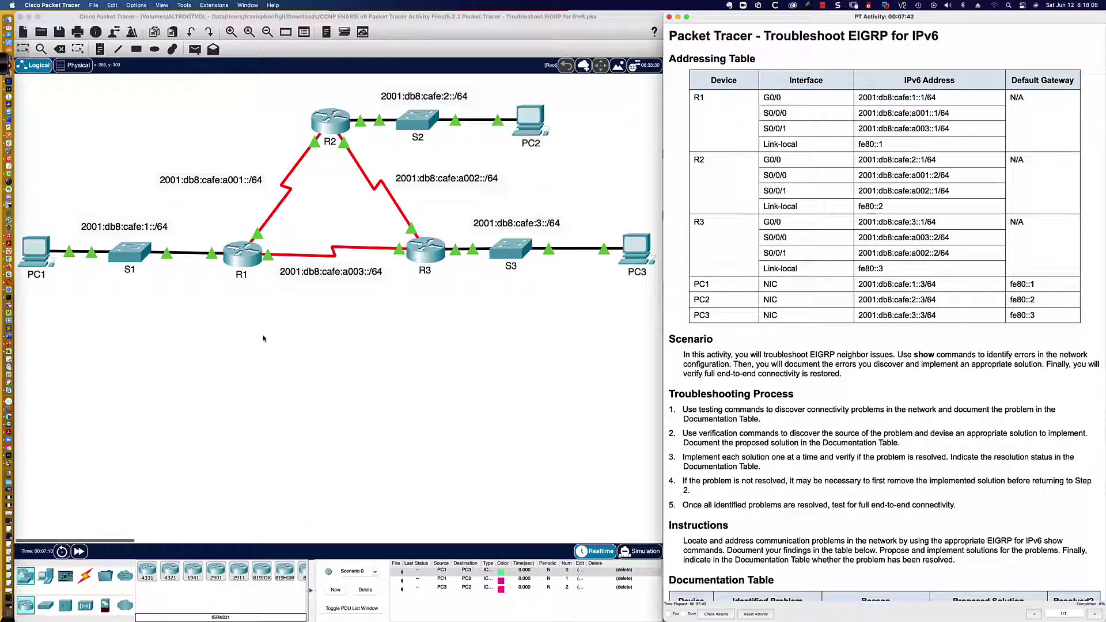
Step: Check PC1's IPv6 address and default gateway in its IP configuration, then close the configuration
click(35, 254)
click(87, 337)
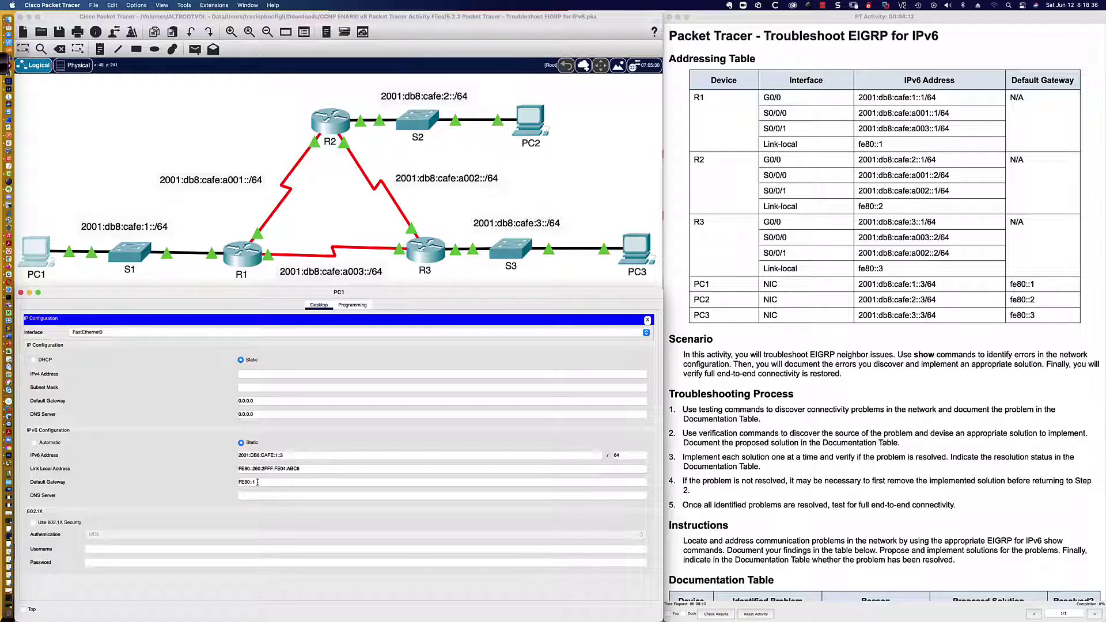
click(649, 321)
Step: Ping 2001:db8:cafe::1 from PC1's command prompt
click(455, 340)
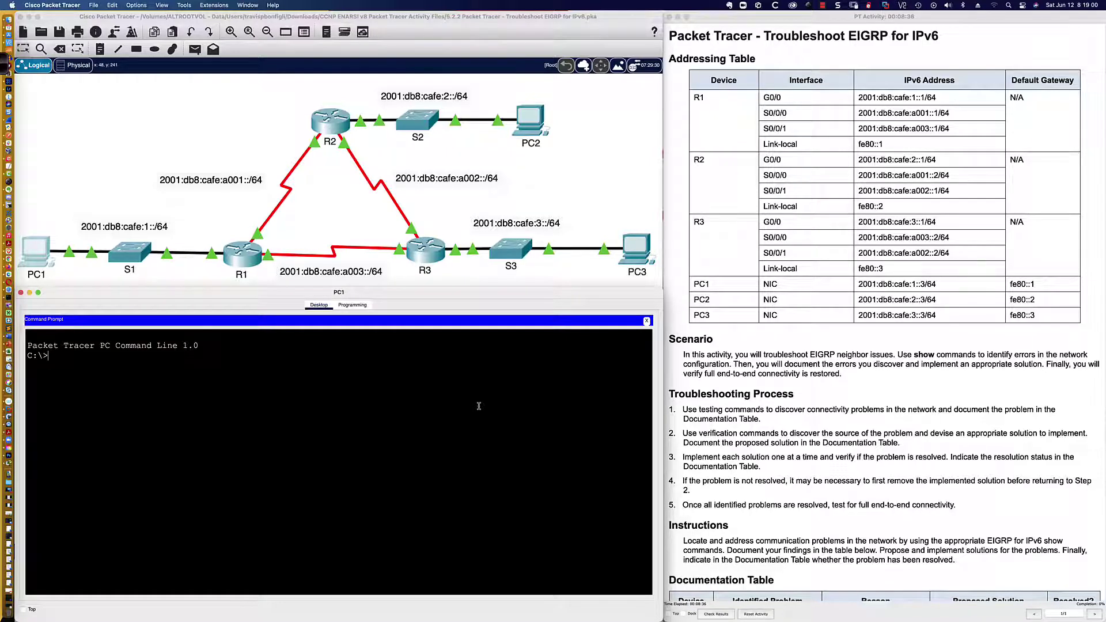
text(ping)
text(2001:db8:cafe::1)
key(Return)
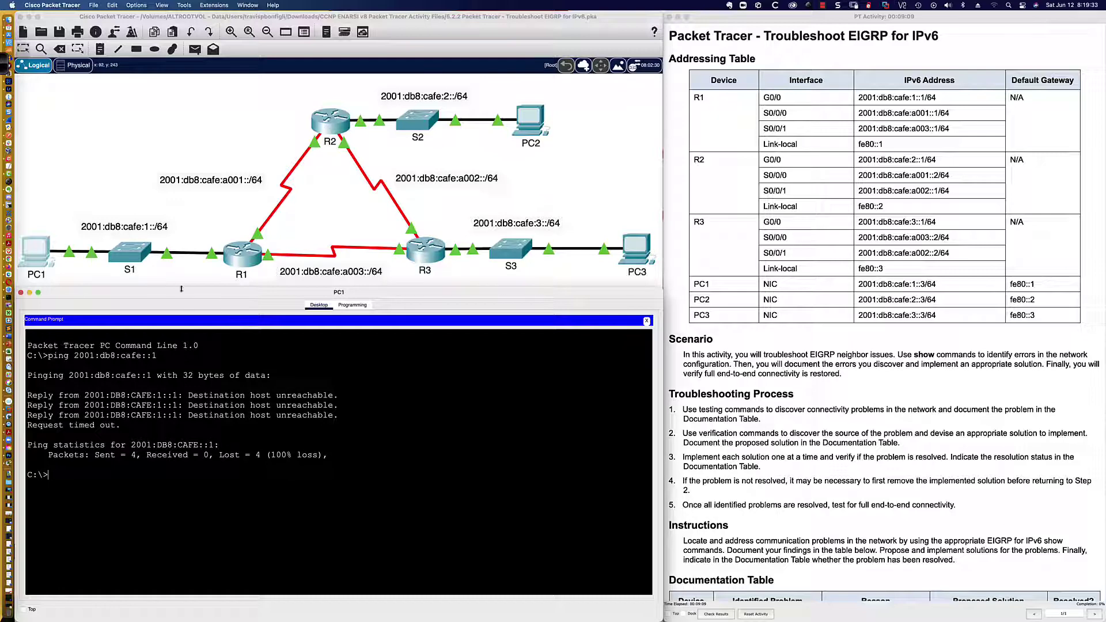
Step: Enter privileged mode on router R1 and list its IPv6 interfaces in brief, checking the GigabitEthernet0/0 address
click(245, 260)
click(443, 425)
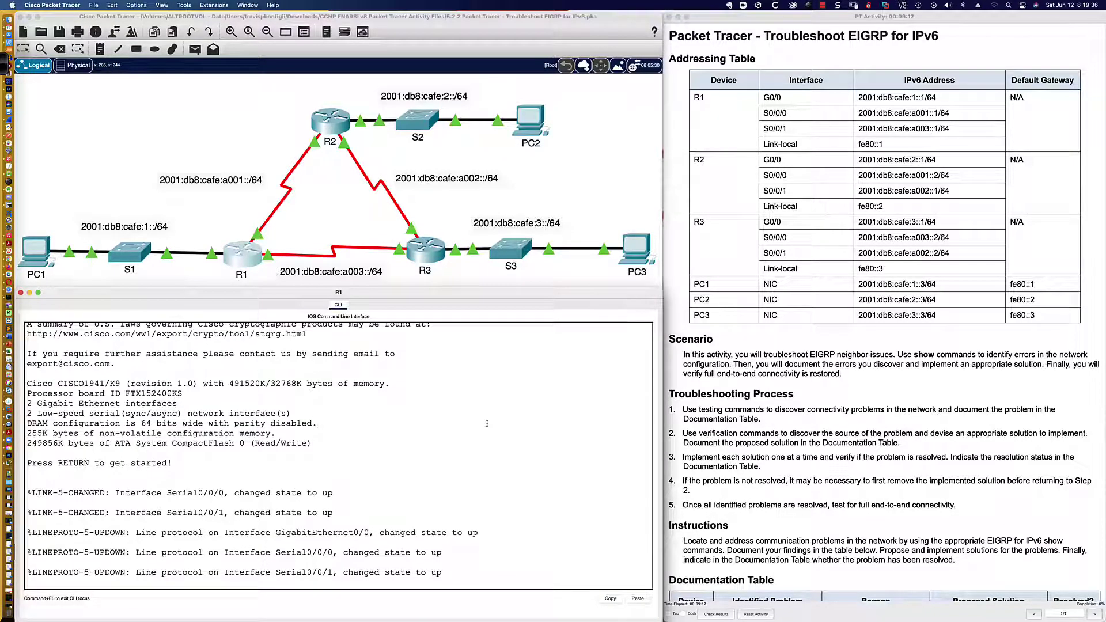
key(Return)
key(Return)
text(en)
key(Return)
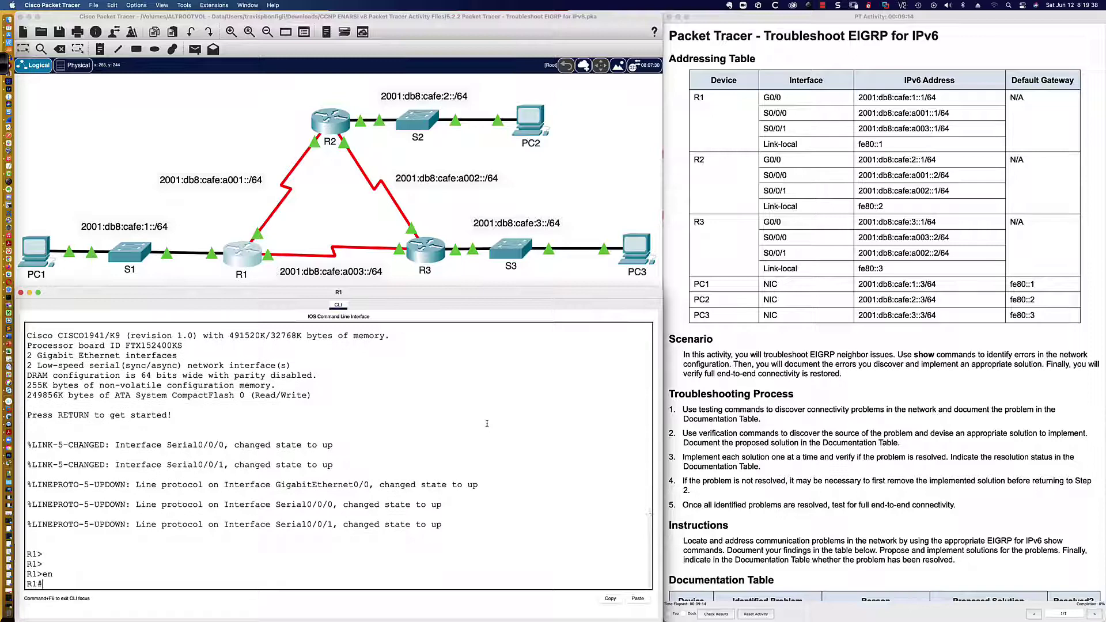
text(sh ipv6 int bri)
key(Return)
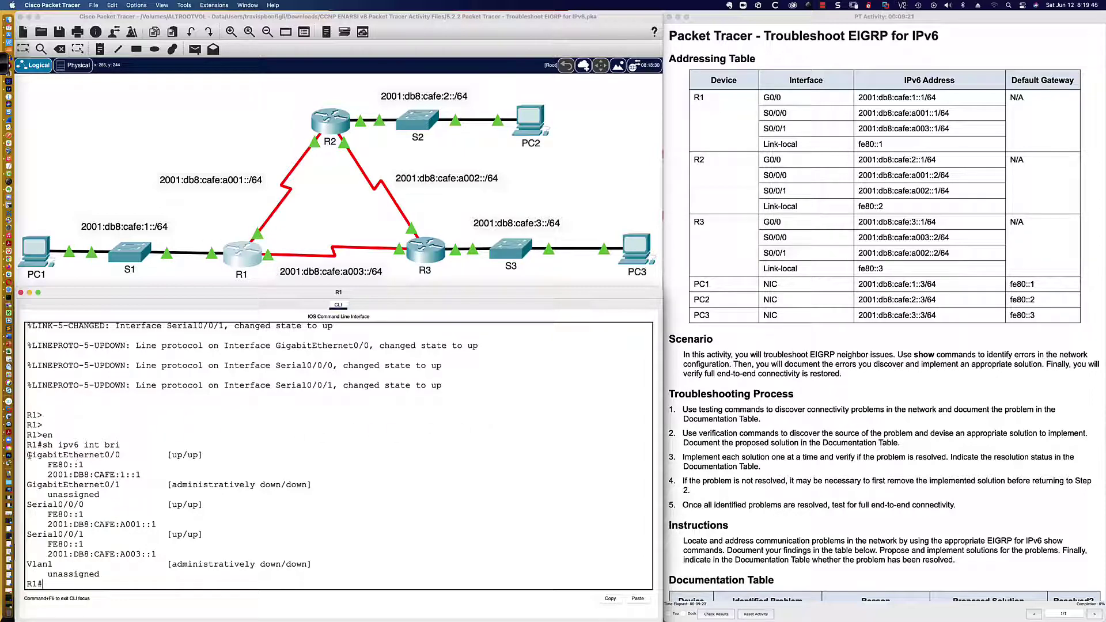
drag(28, 455, 165, 476)
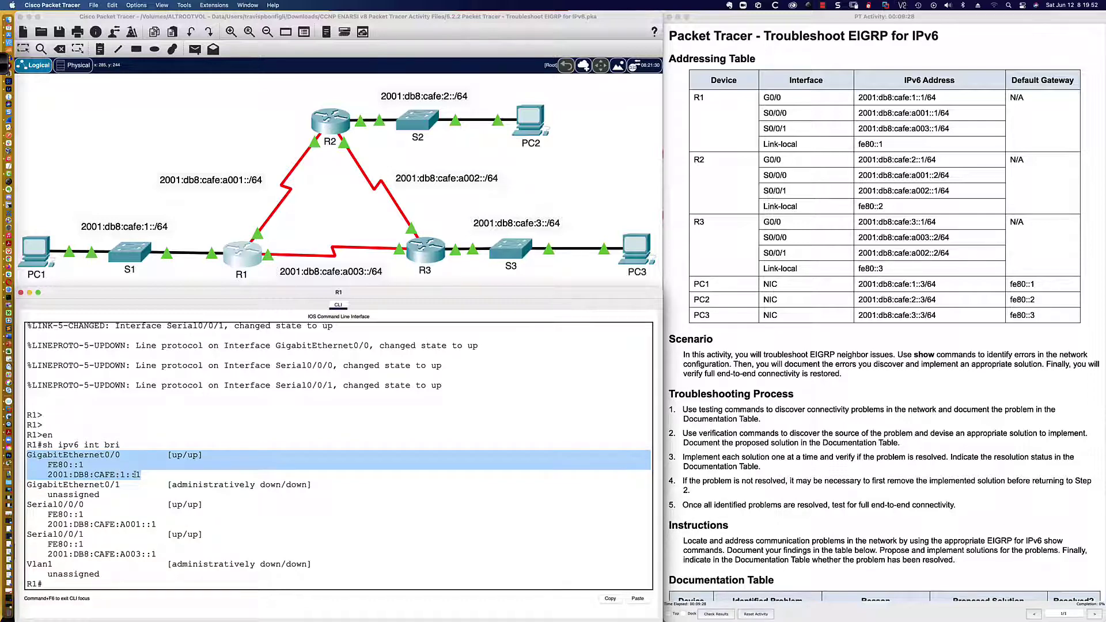
Step: Return to PC1's command prompt and ping R1's gateway address 2001:db8:cafe:1::1
key(super+grave)
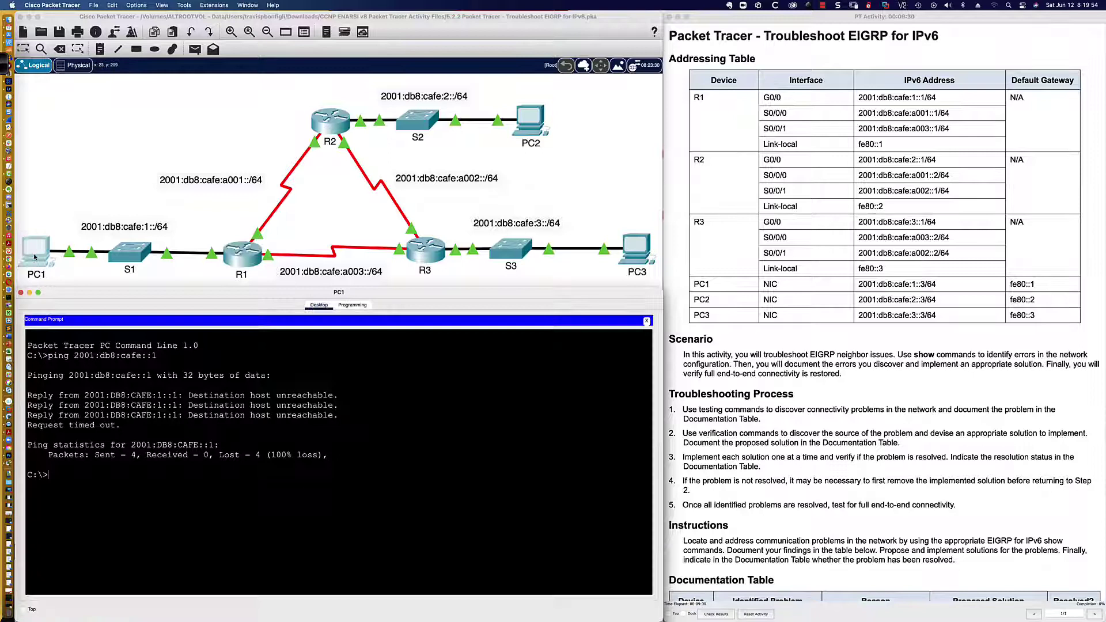
drag(69, 375, 152, 376)
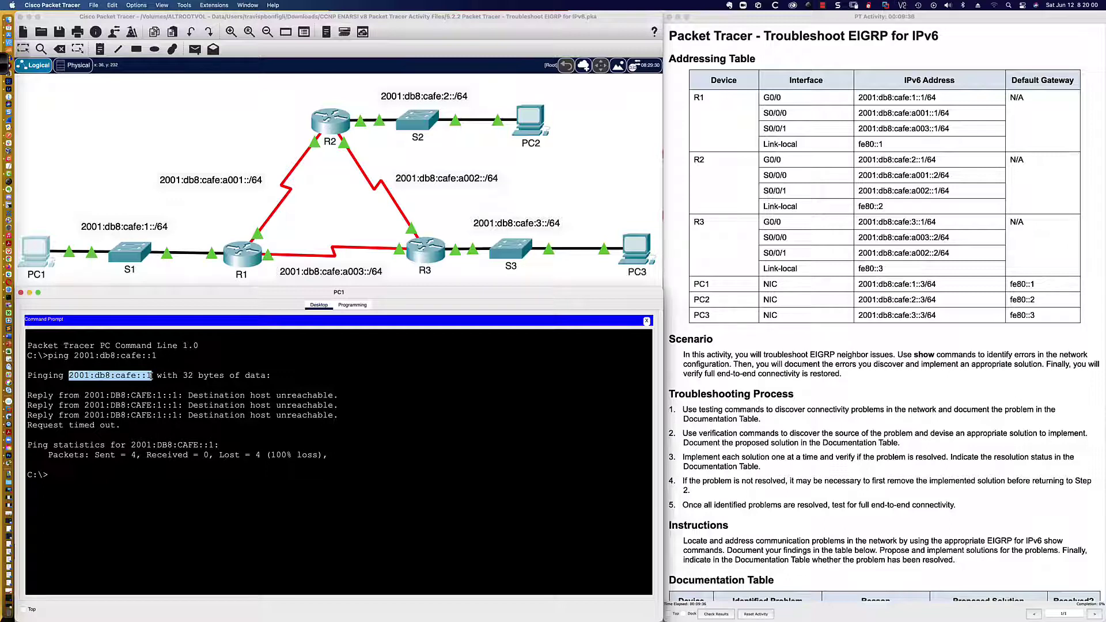
click(194, 487)
key(Up)
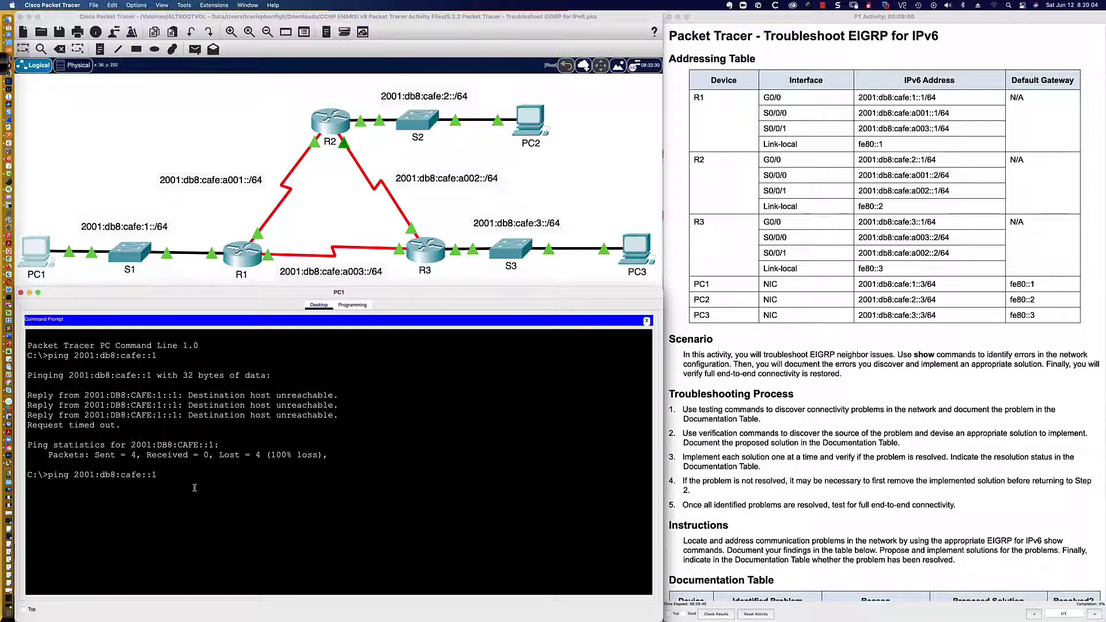
text(1:)
key(Return)
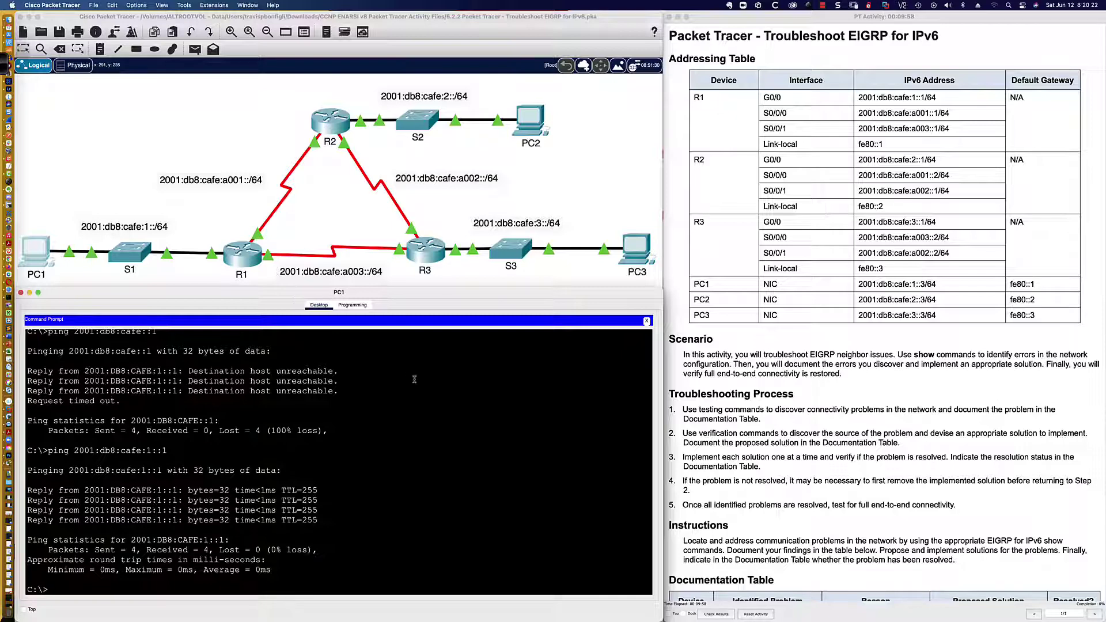
Step: Test connectivity from PC1 to PC2 by pinging 2001:db8:cafe:2::3
key(Up)
key(BackSpace)
key(BackSpace)
key(BackSpace)
key(BackSpace)
text(2::3)
key(Return)
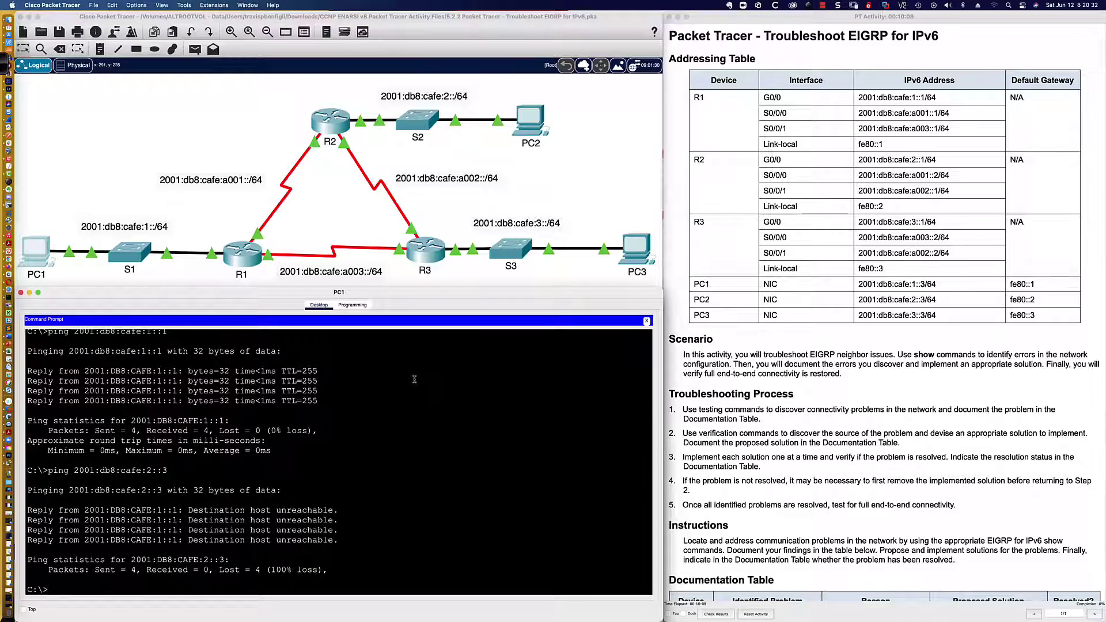
Step: Test connectivity from PC1 to PC3 by pinging 2001:db8:cafe:3::3
key(Up)
key(BackSpace)
key(BackSpace)
text(3::3)
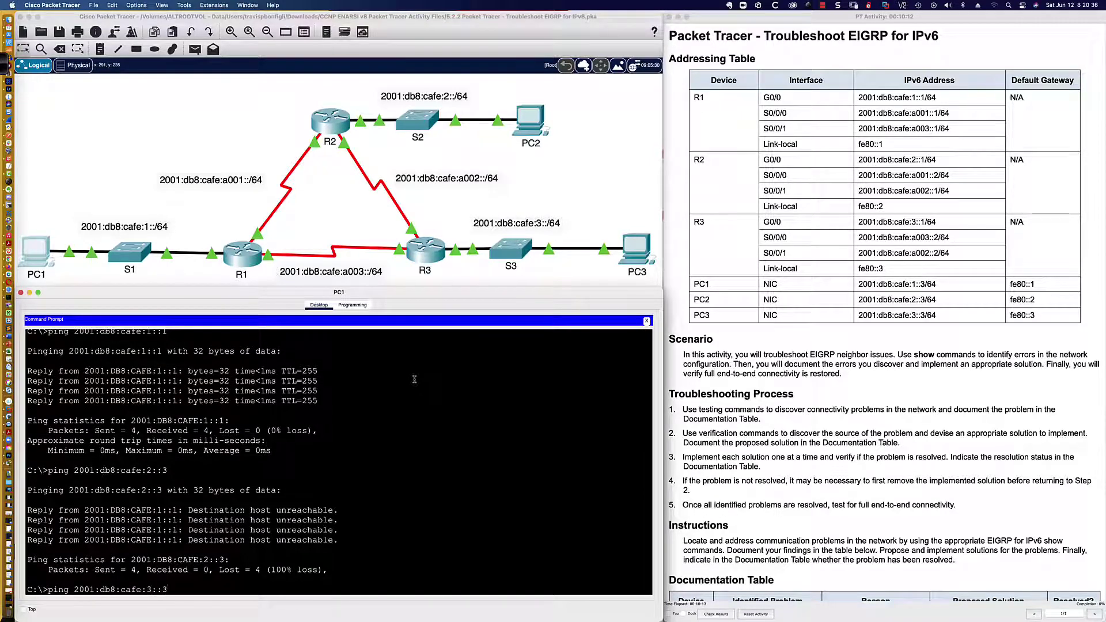
key(Return)
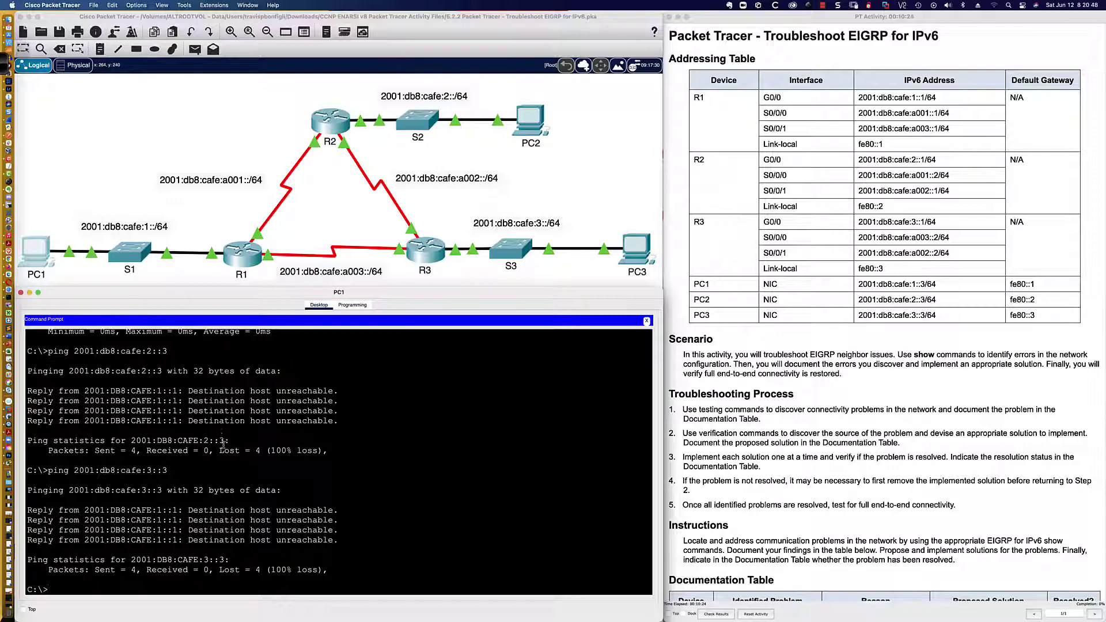
Step: Display R1's IPv6 routing table with "sh ipv6 route"
click(242, 250)
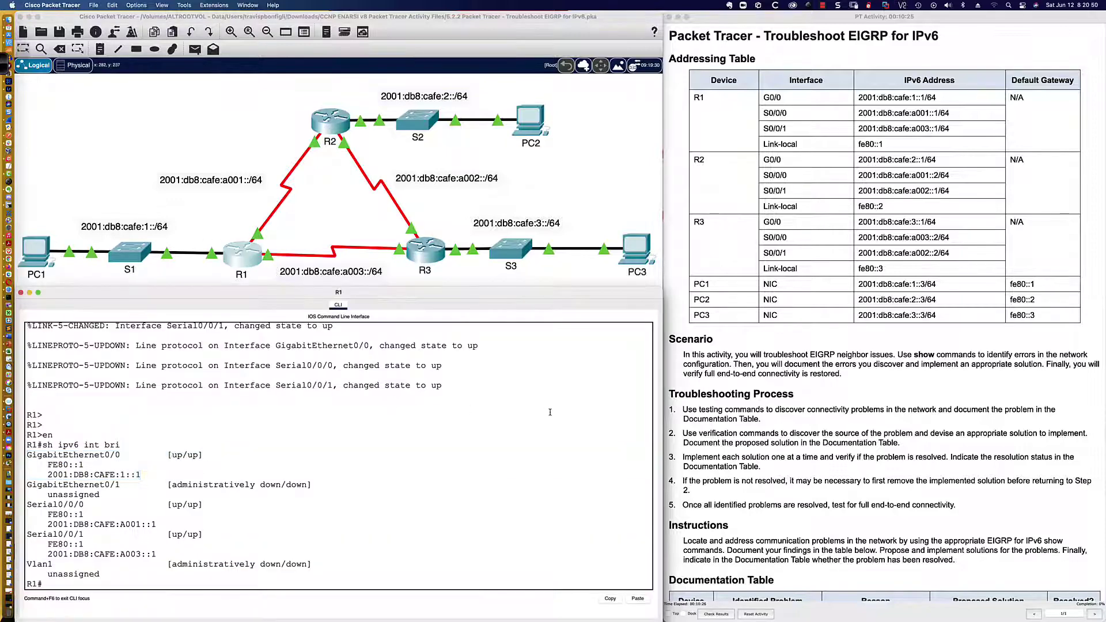
key(Return)
key(Return)
text(sh)
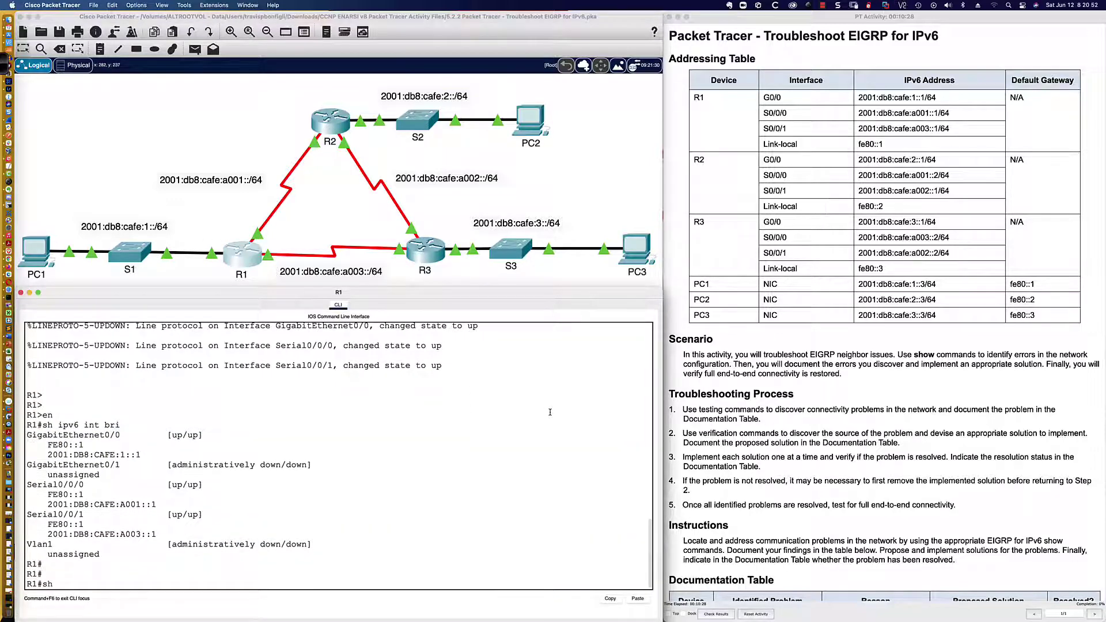
text( ipv6 route)
key(Return)
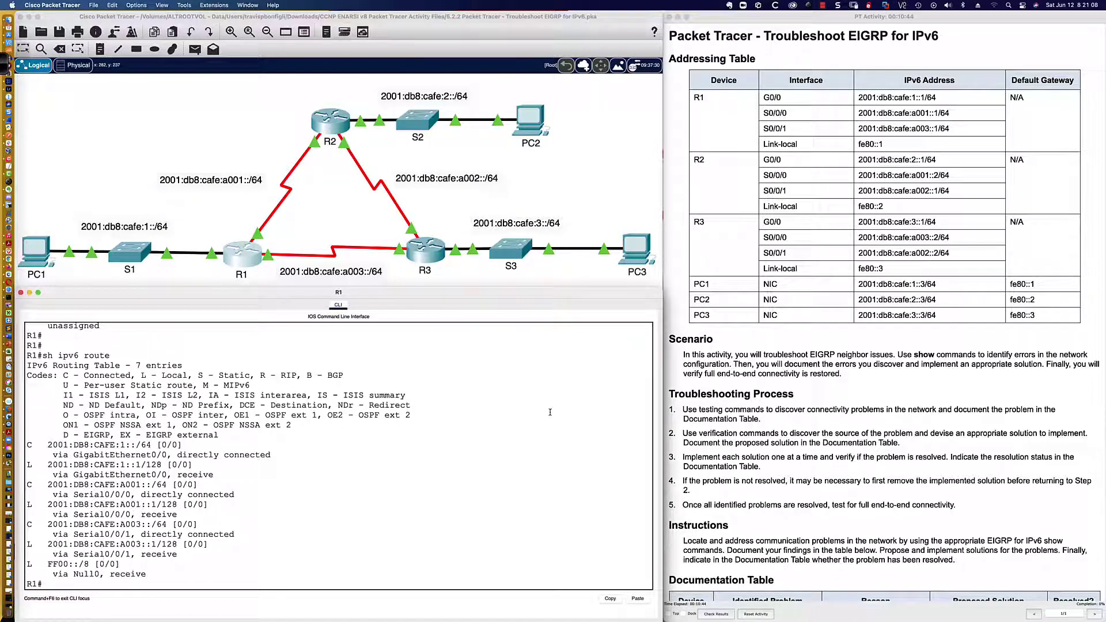
Step: Display R1's IPv6 EIGRP neighbors and the router eigrp section of its running configuration
text(sh ip )
text(6 eigrp neigh)
key(Return)
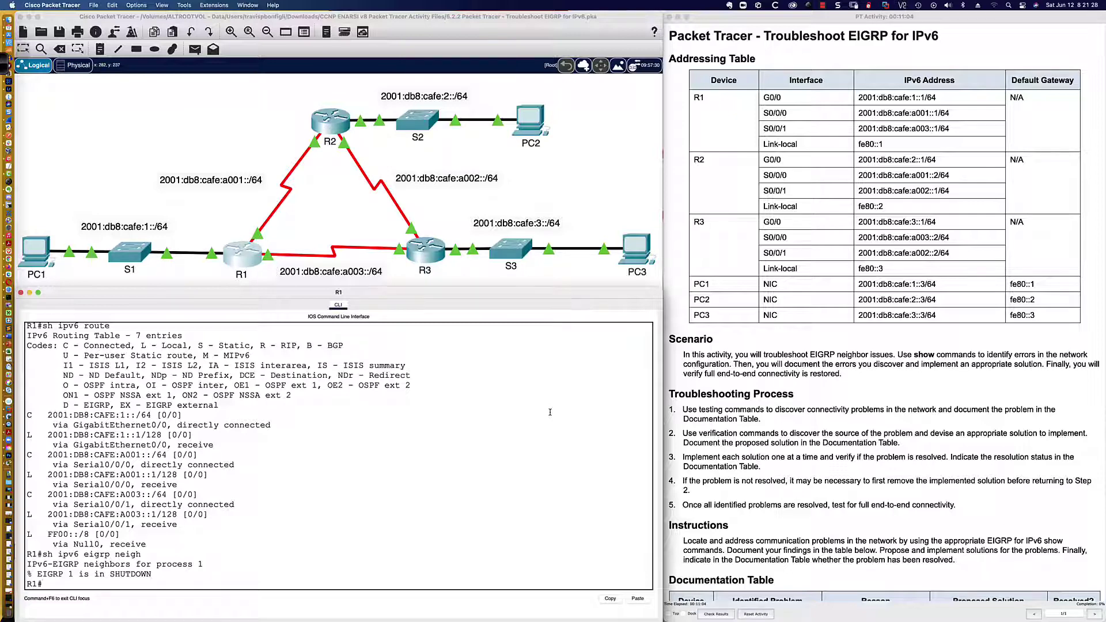
text(sh run | sec router eigrp)
key(Return)
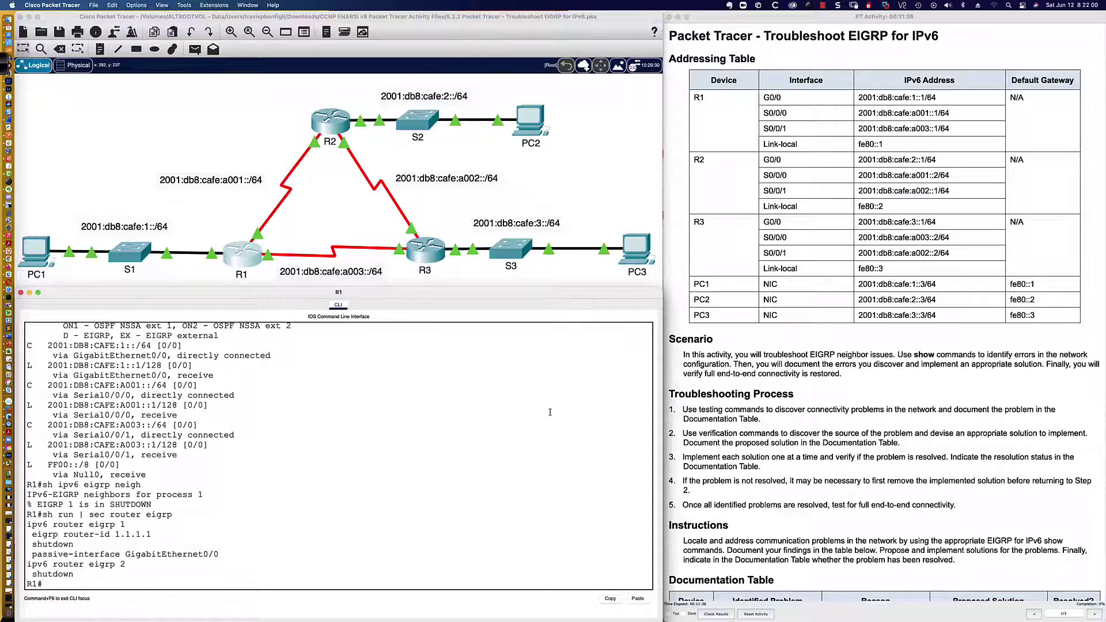
Step: Page through R1's full running configuration, examining the EIGRP process assigned to each interface and the IPv6 EIGRP router sections
text(un)
key(Return)
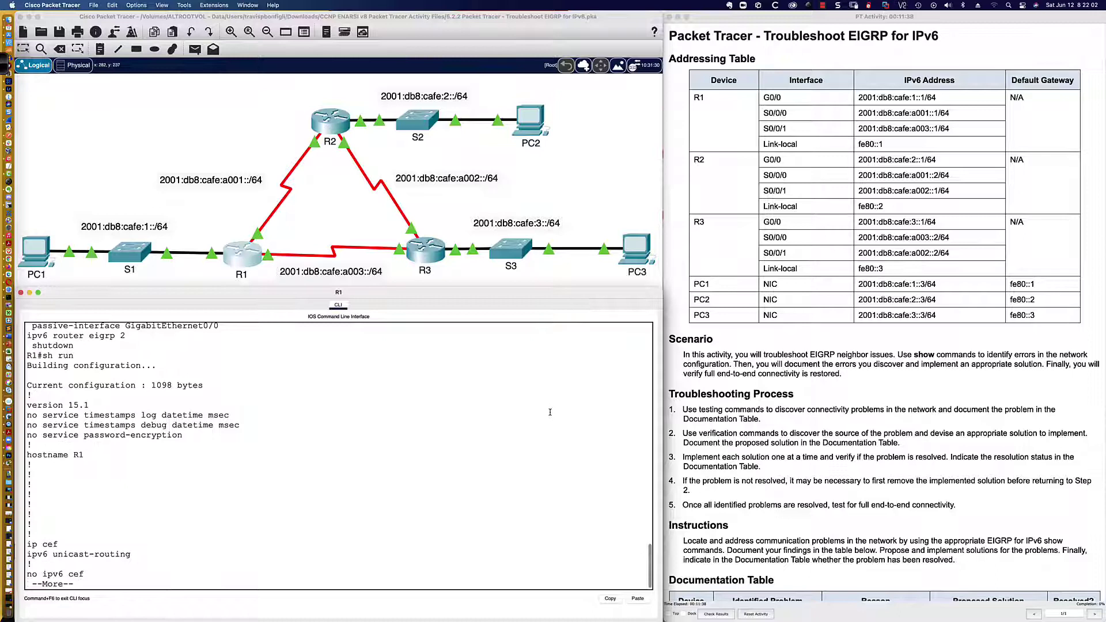
key(space)
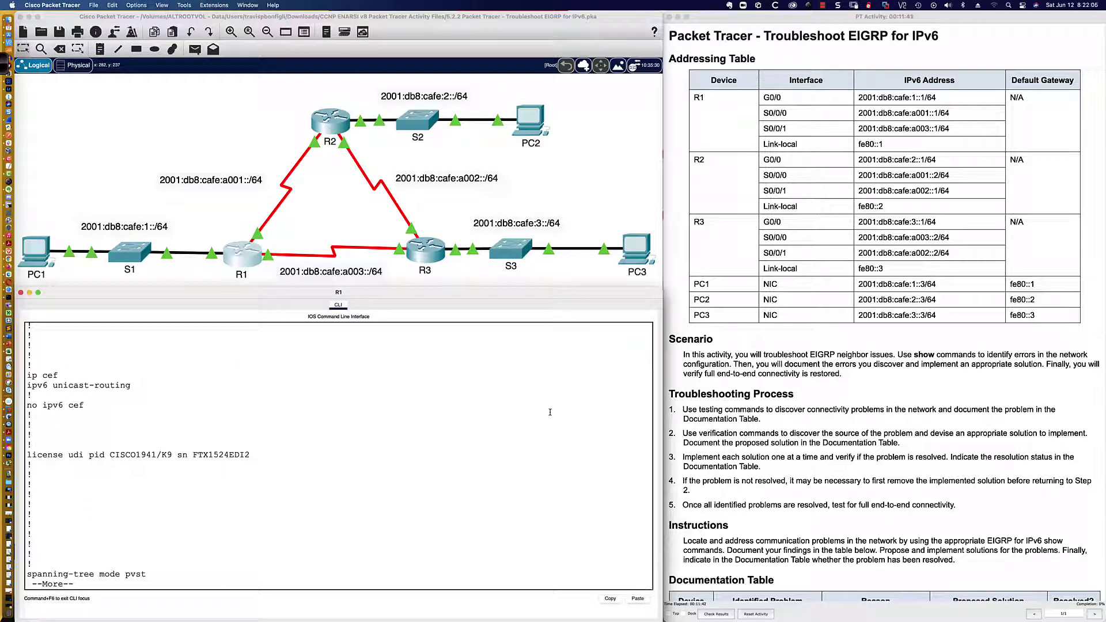
key(Return)
key(Return)
key(Return)
key(Return)
key(Return)
key(Return)
key(Return)
key(Return)
key(Return)
key(Return)
key(Return)
key(Return)
key(Return)
key(Return)
key(Return)
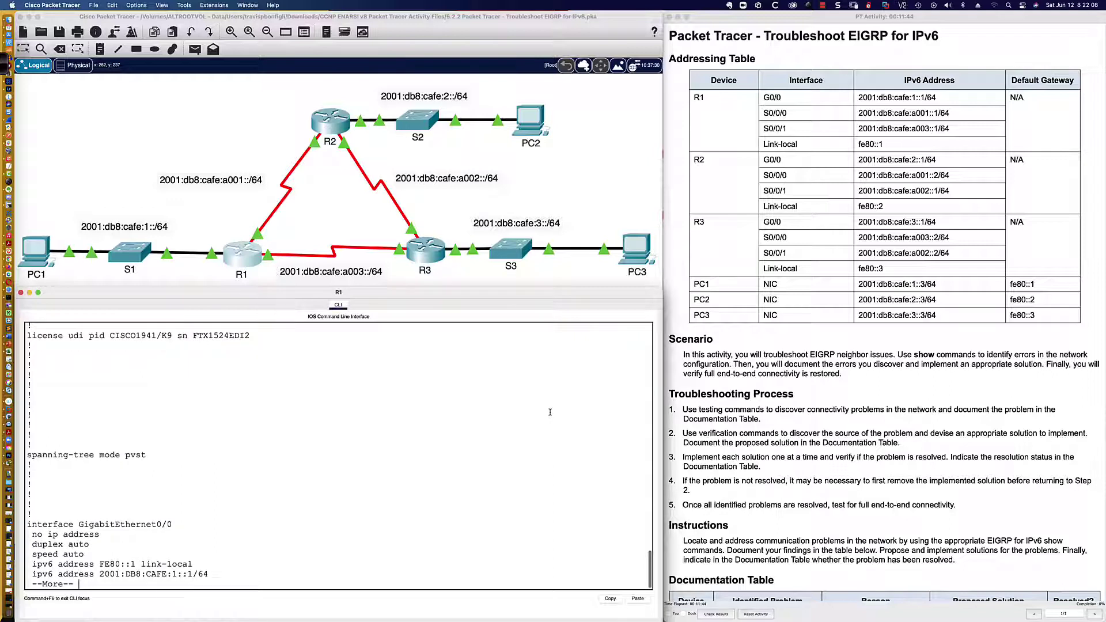
key(Return)
key(Return)
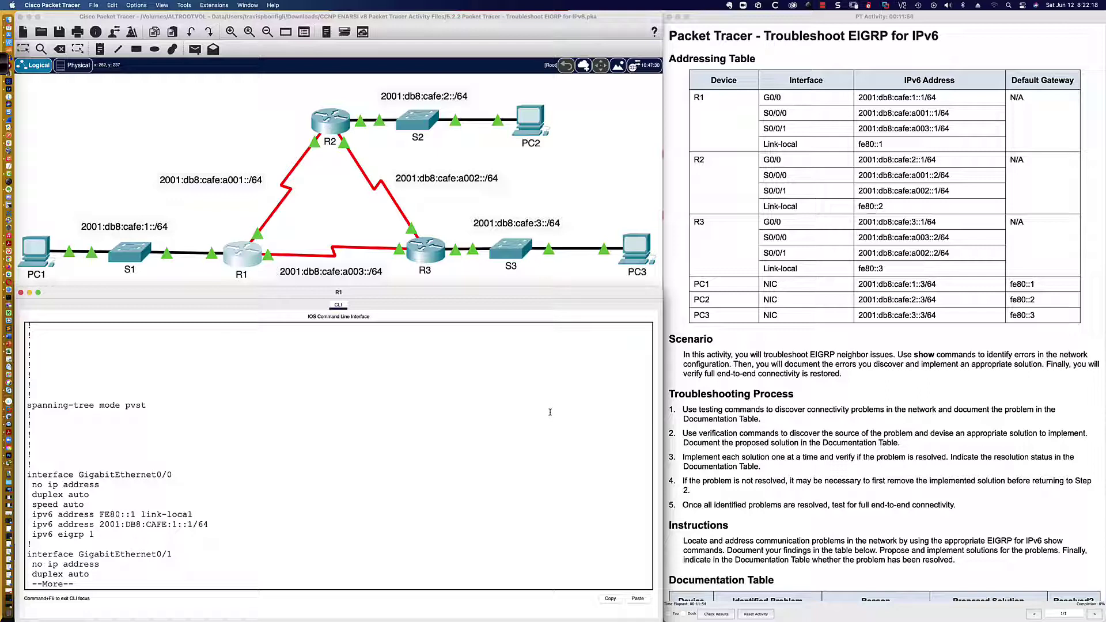
key(Return)
key(Return)
key(Return)
key(Return)
key(Return)
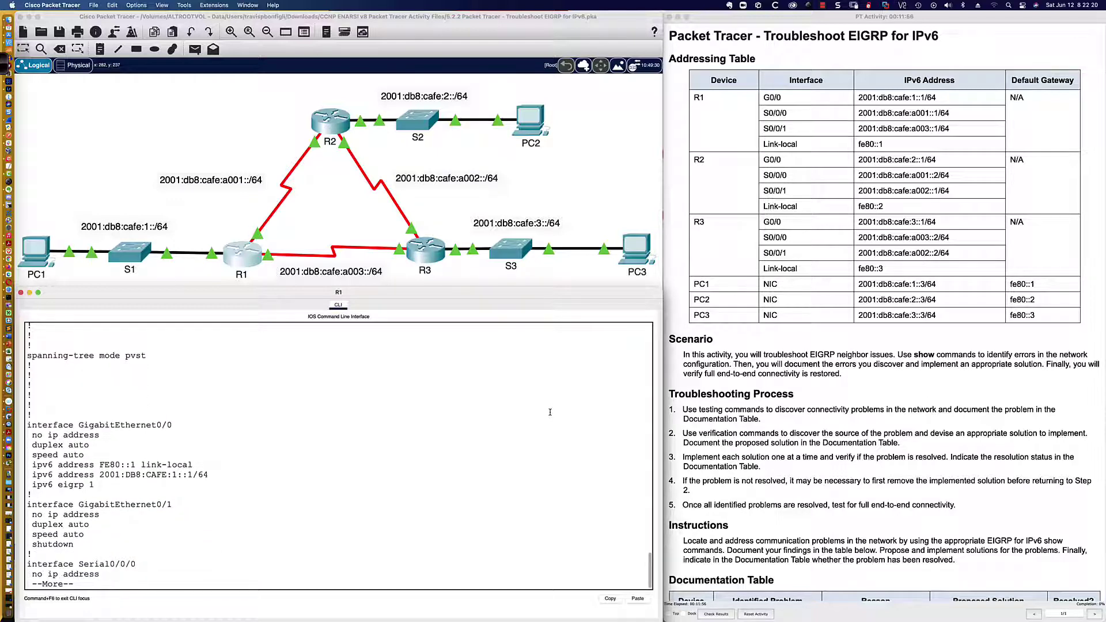
key(Return)
key(Return)
key(Return)
key(Return)
key(Return)
key(Return)
key(Return)
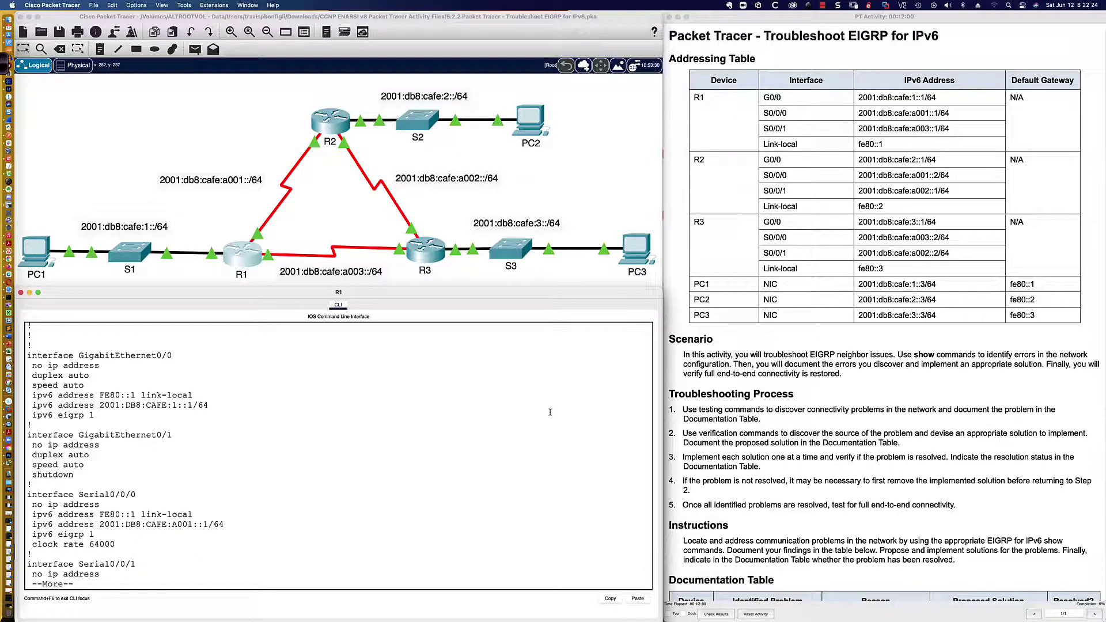
key(Return)
key(Return)
key(Return)
key(Return)
key(Return)
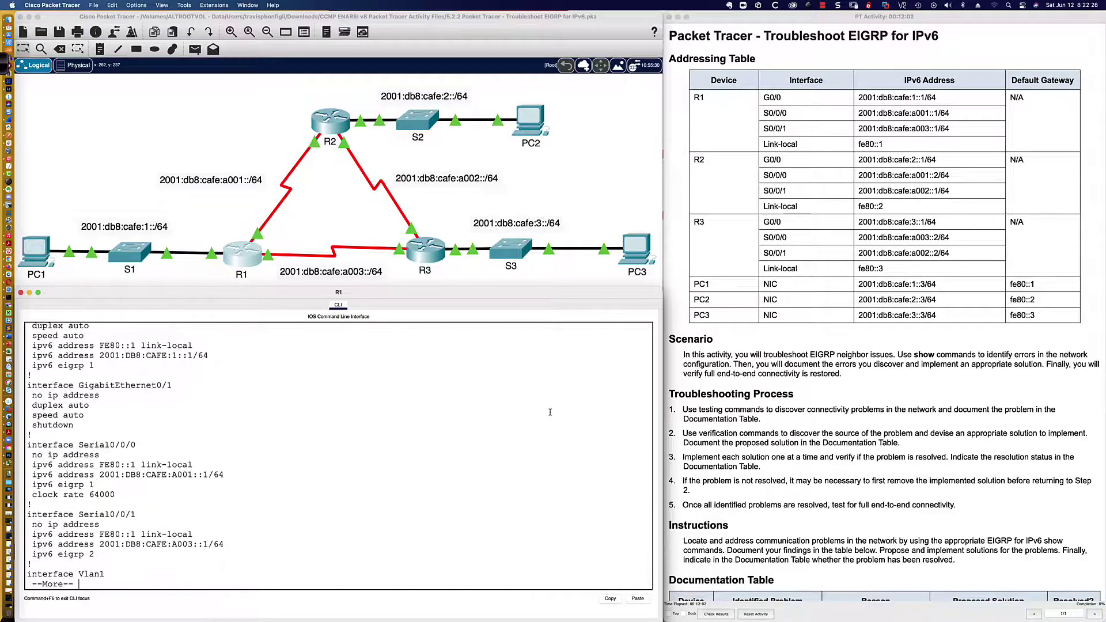
key(Return)
key(Return)
key(Return)
key(Return)
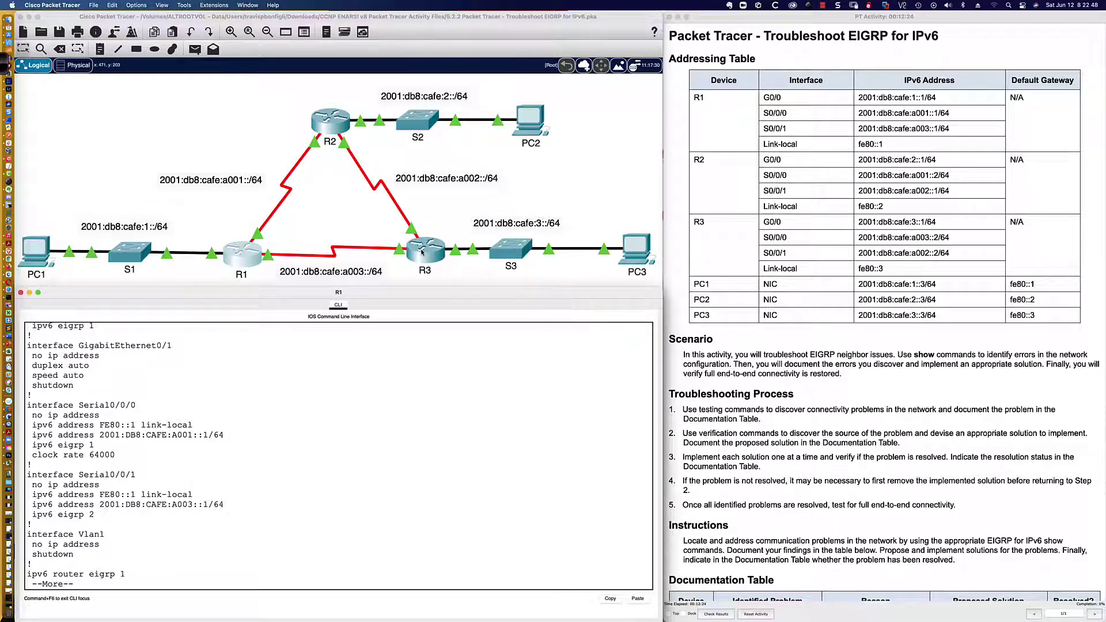
key(Return)
key(Return)
key(Return)
key(Return)
key(Return)
key(Return)
key(Return)
key(Return)
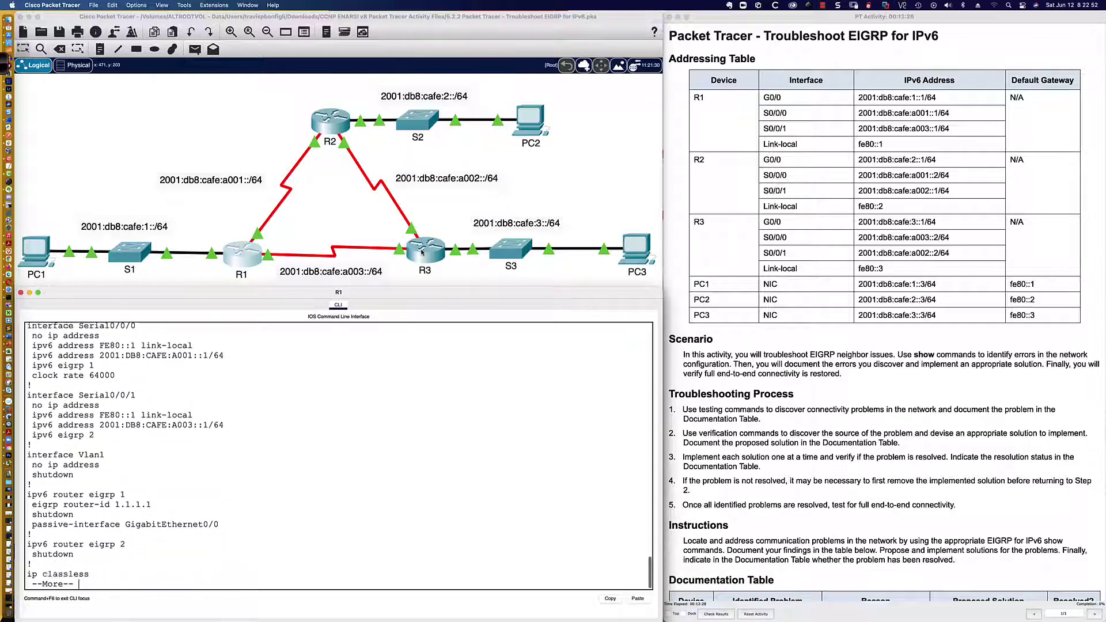
key(Return)
key(Return)
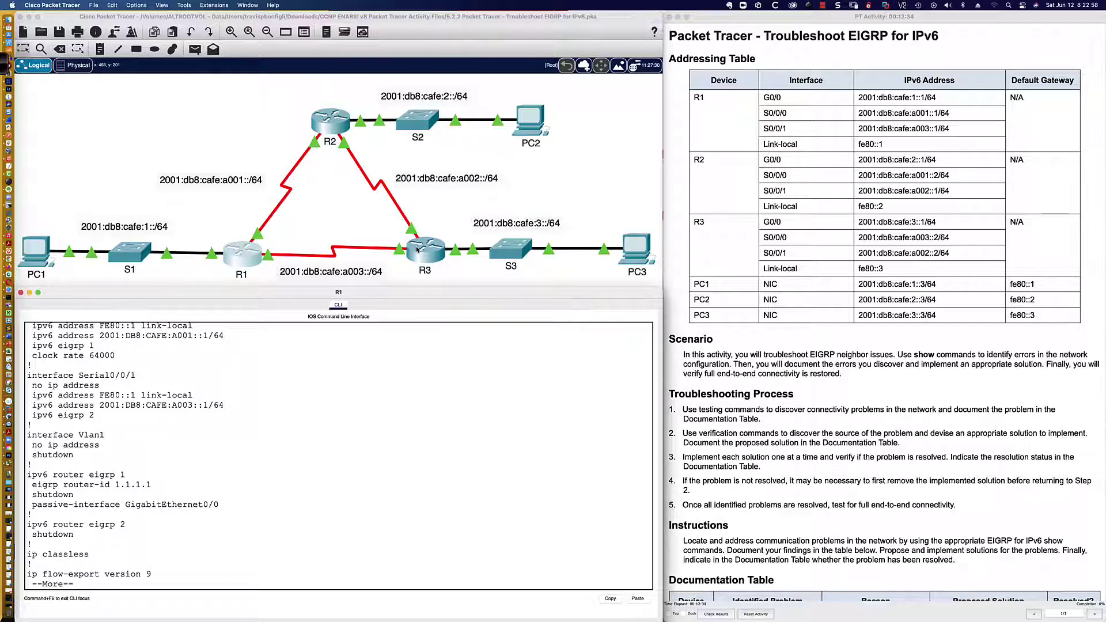
Step: Enter privileged mode on R3 and display the router eigrp section of its running configuration
click(417, 250)
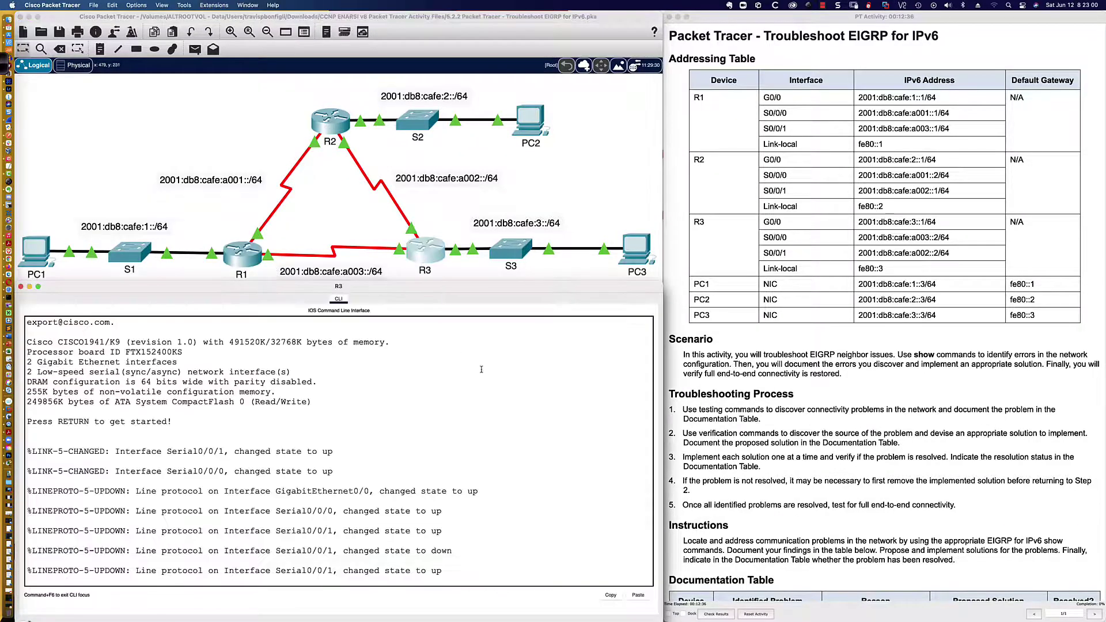
key(Return)
key(Return)
key(Return)
text(en)
key(Return)
text(sh run | sec router eigrp)
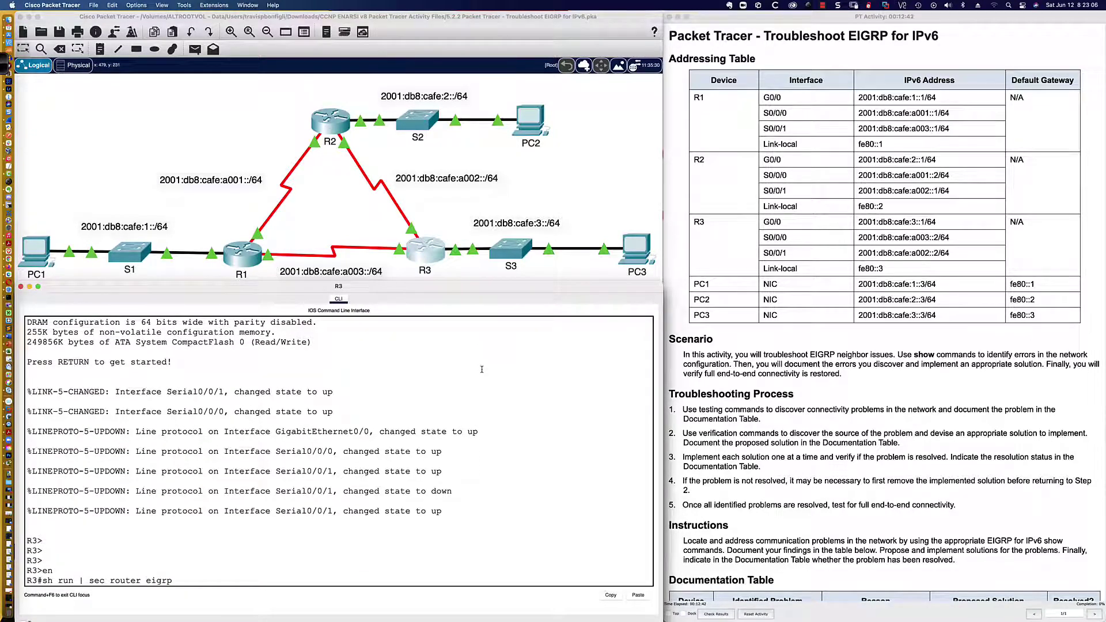
key(Return)
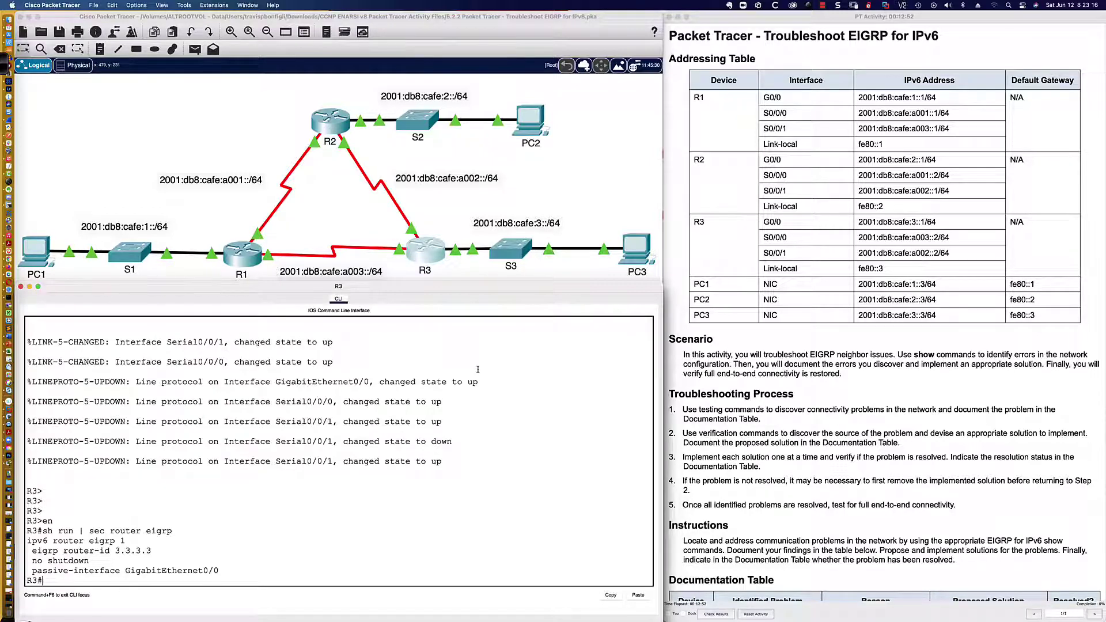
Step: Page through R3's full running configuration, examining the IPv6 addresses and EIGRP process assigned to each interface
text(sh run)
key(Return)
key(Return)
key(Return)
key(Return)
key(Return)
key(Return)
key(Return)
key(Return)
key(Return)
key(Return)
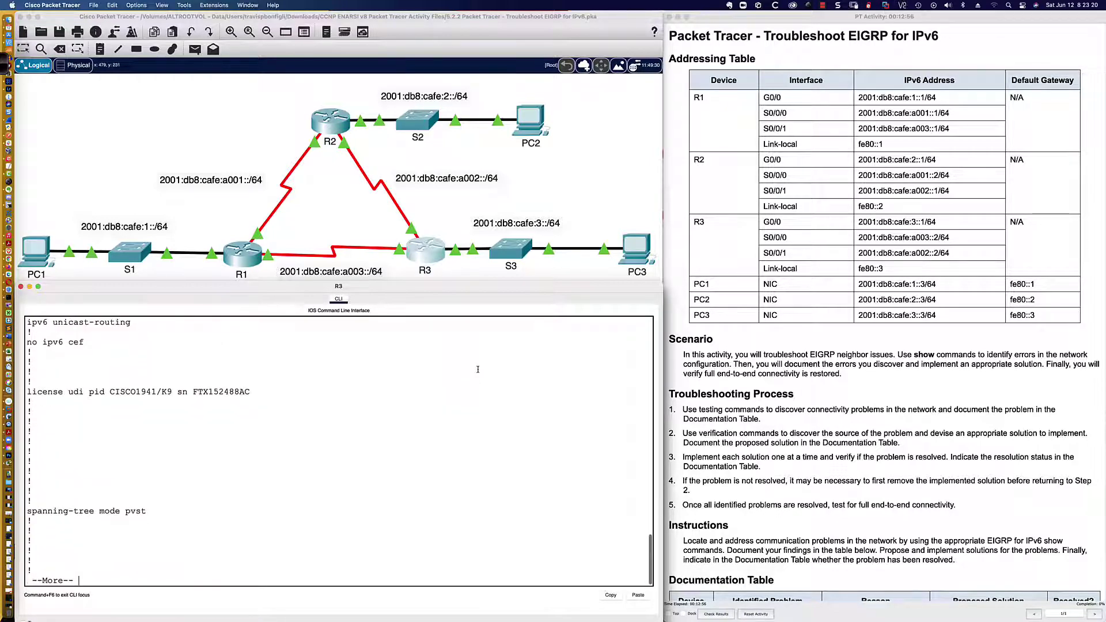
key(Return)
key(Return)
key(Return)
key(Return)
key(Return)
key(Return)
key(Return)
key(Return)
key(Return)
key(Return)
key(Return)
key(Return)
key(Return)
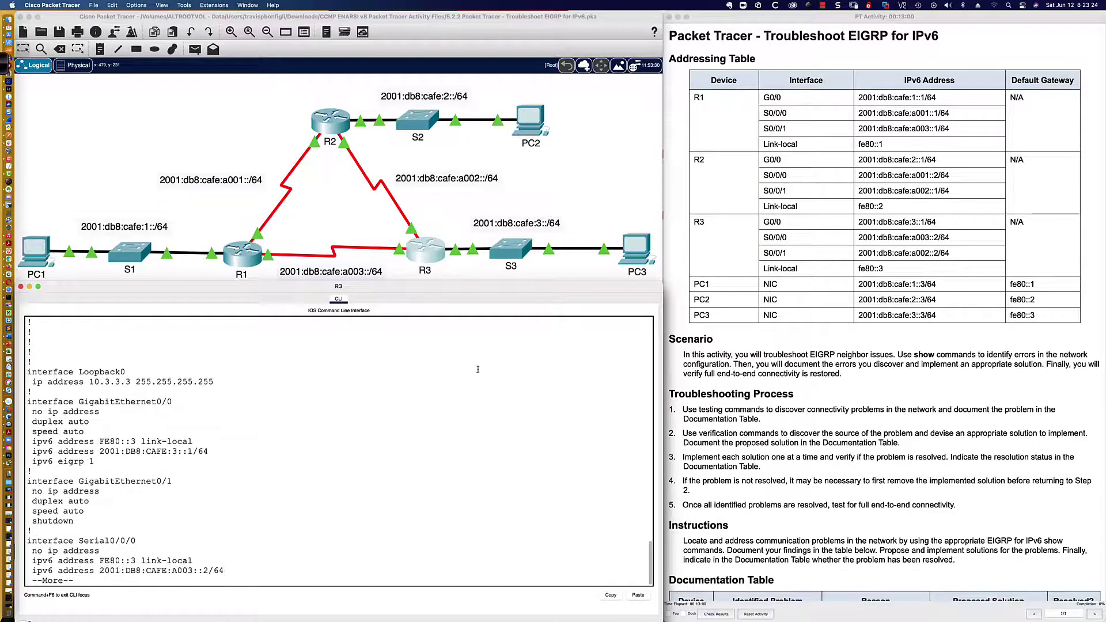
key(Return)
key(Return)
key(Return)
key(Return)
key(Return)
key(Return)
key(Return)
key(Return)
key(Return)
key(Return)
key(Return)
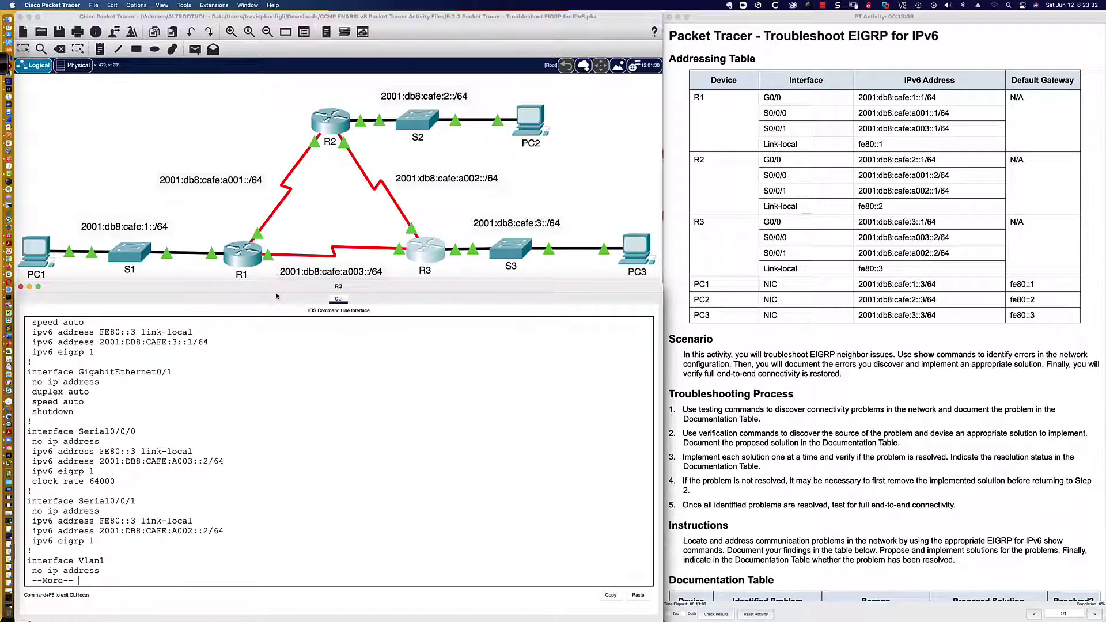
Step: On R1, enter global configuration mode and remove the IPv6 EIGRP process 2
click(241, 259)
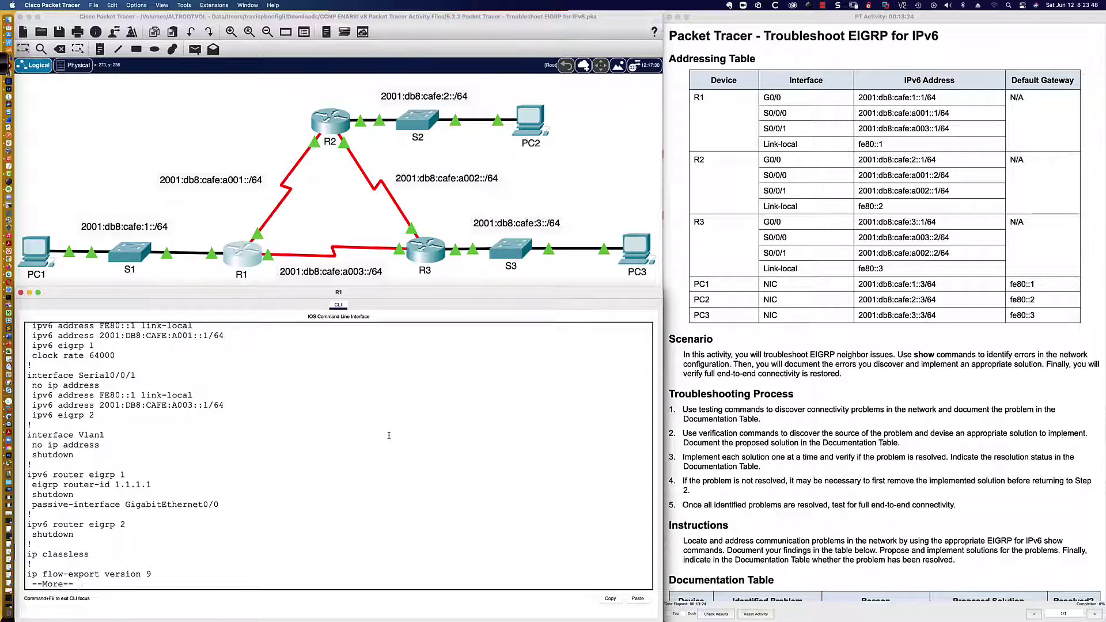
key(q)
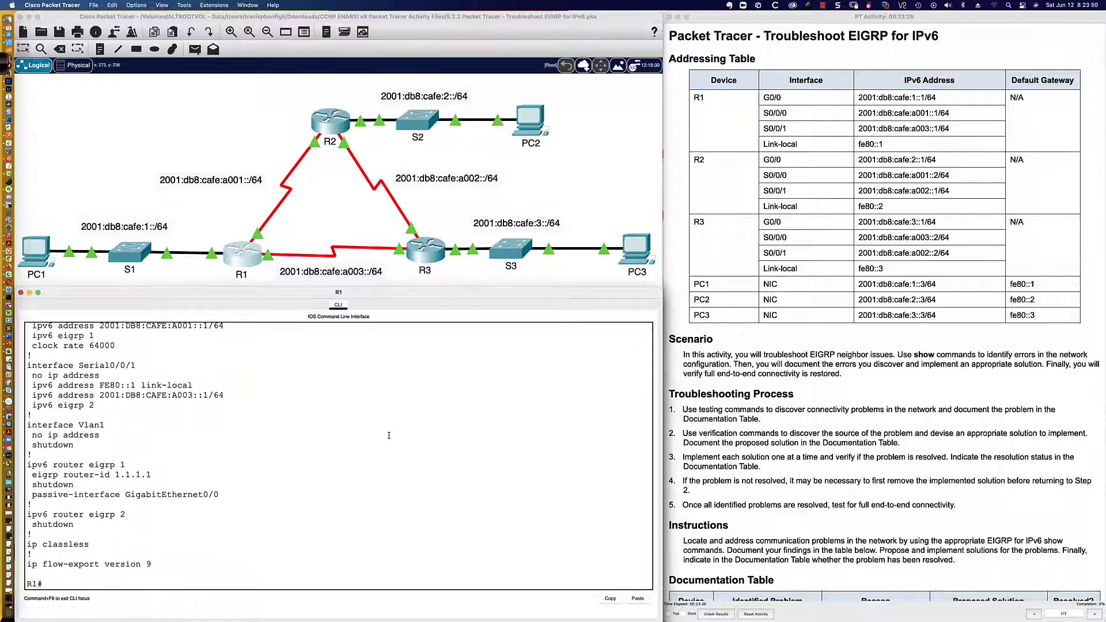
text(cont f)
text( t)
key(Return)
text(no ipv6 router eigrp 2)
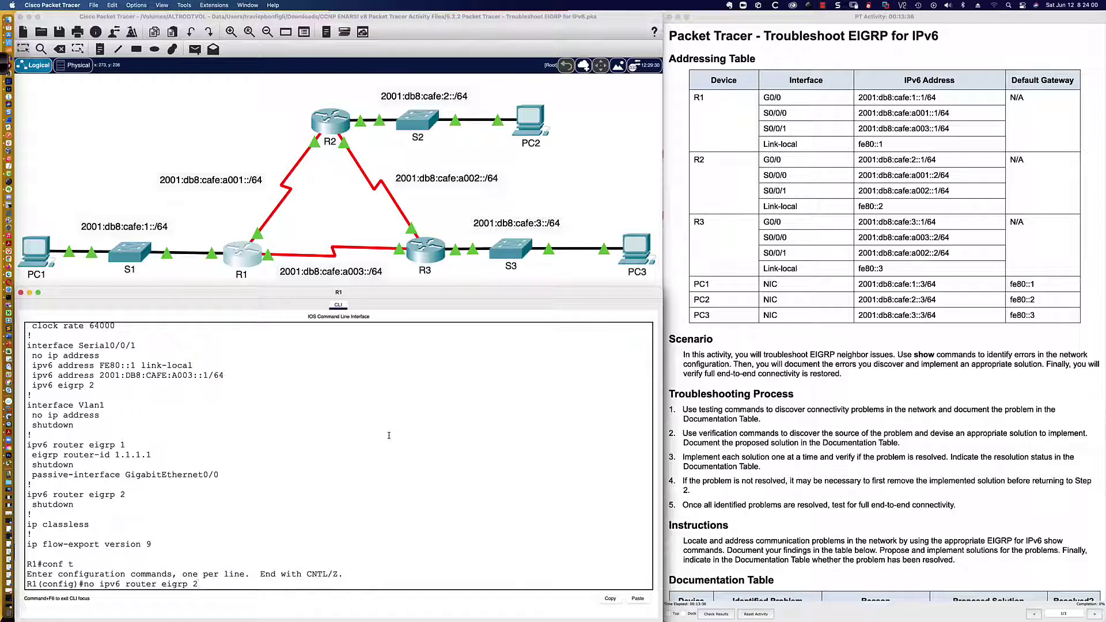
key(Return)
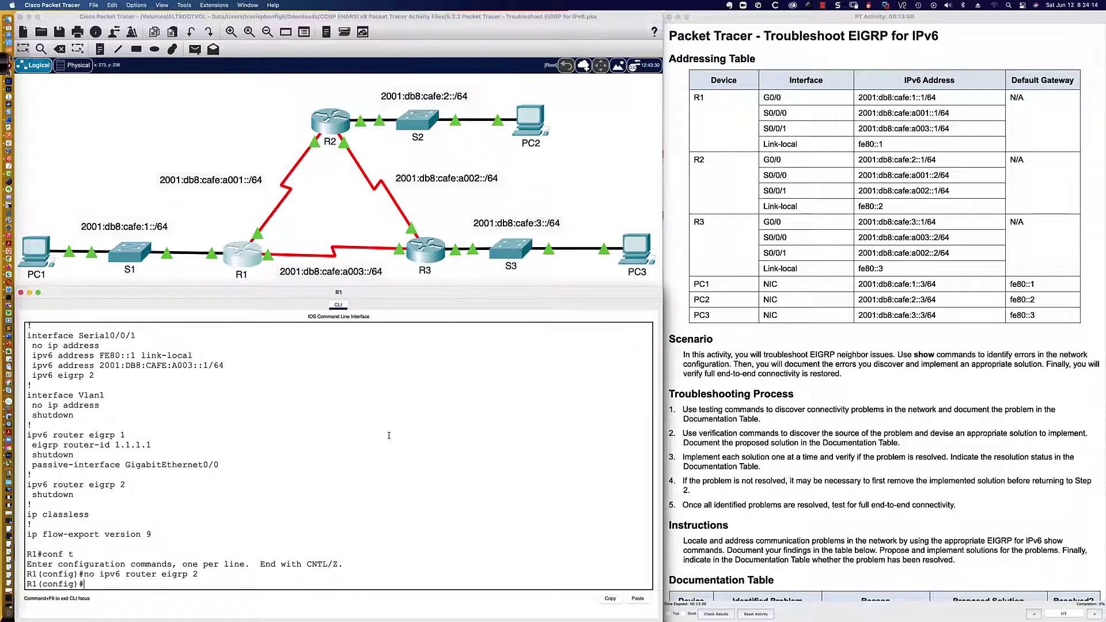
Step: Page through R1's running configuration to check which EIGRP process each interface uses
text(run)
key(Return)
key(space)
key(space)
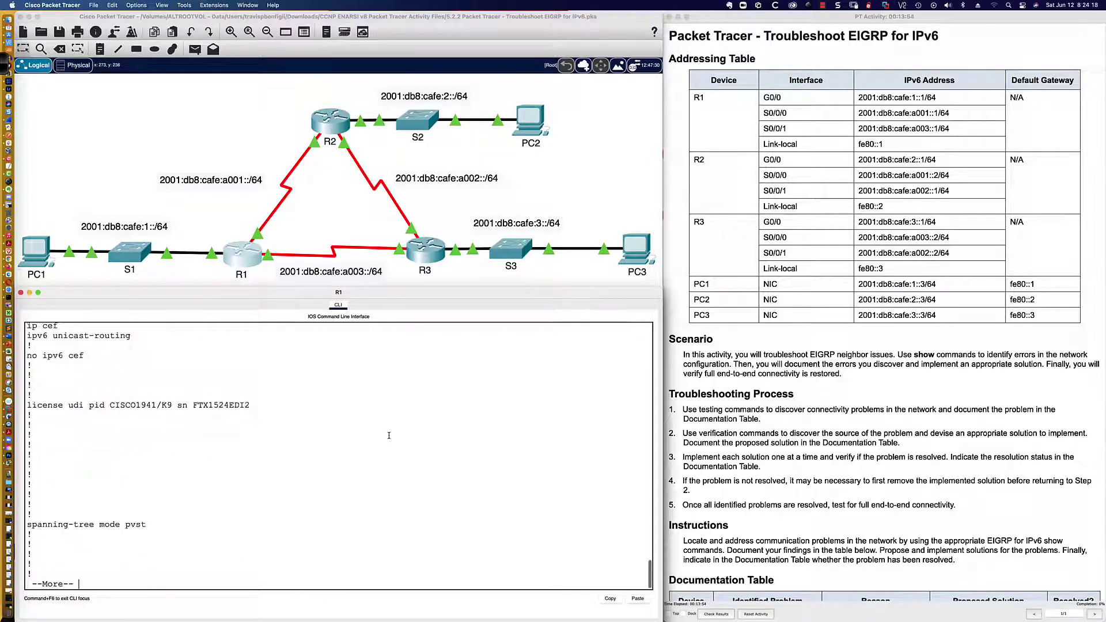
key(Return)
key(Return)
key(Return)
key(Return)
key(Return)
key(Return)
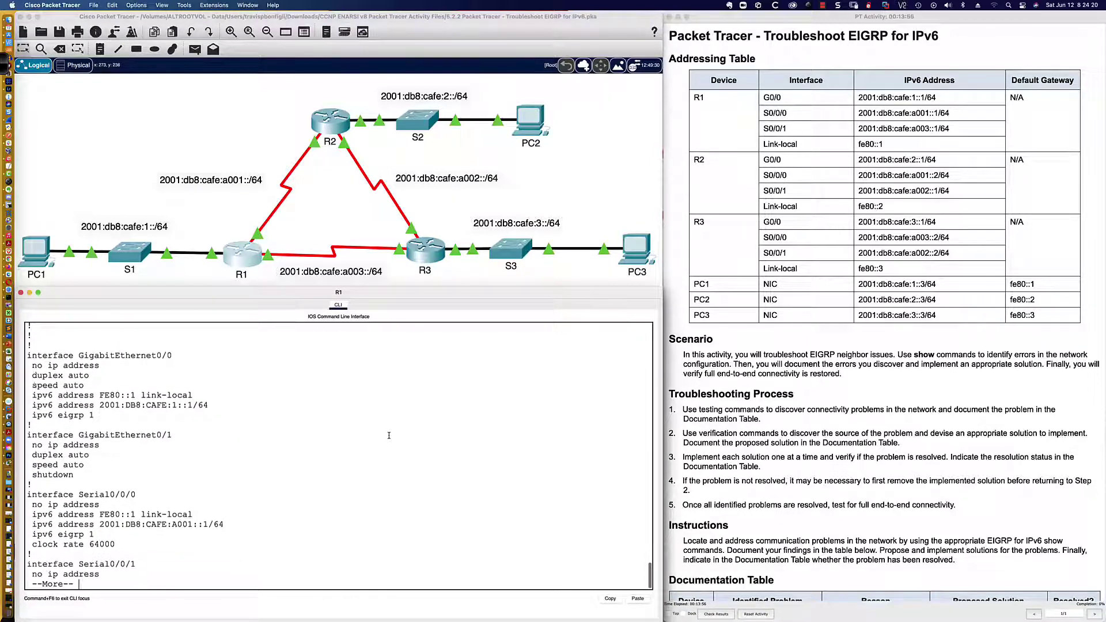
key(Return)
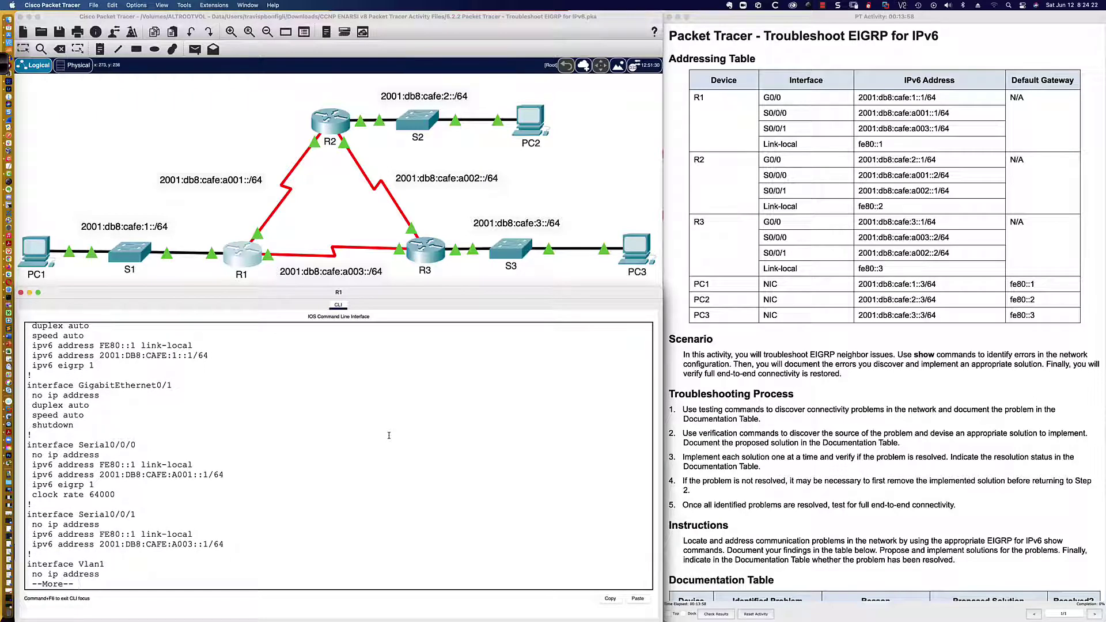
key(Return)
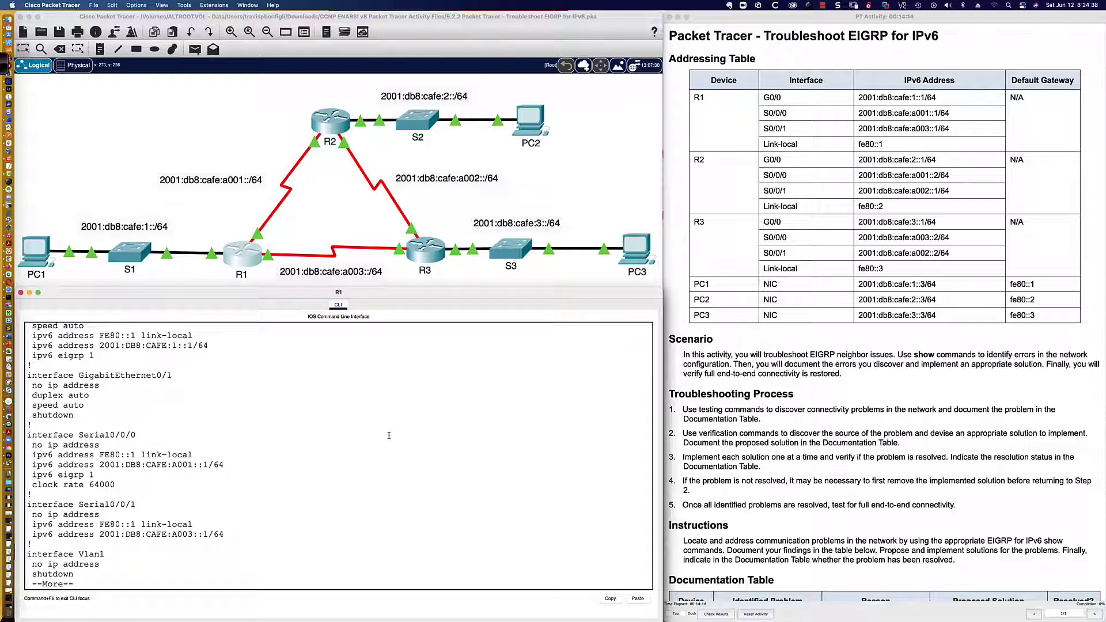
text(q)
Step: Enable IPv6 EIGRP process 1 on R1's Serial0/0/1 interface
text(int)
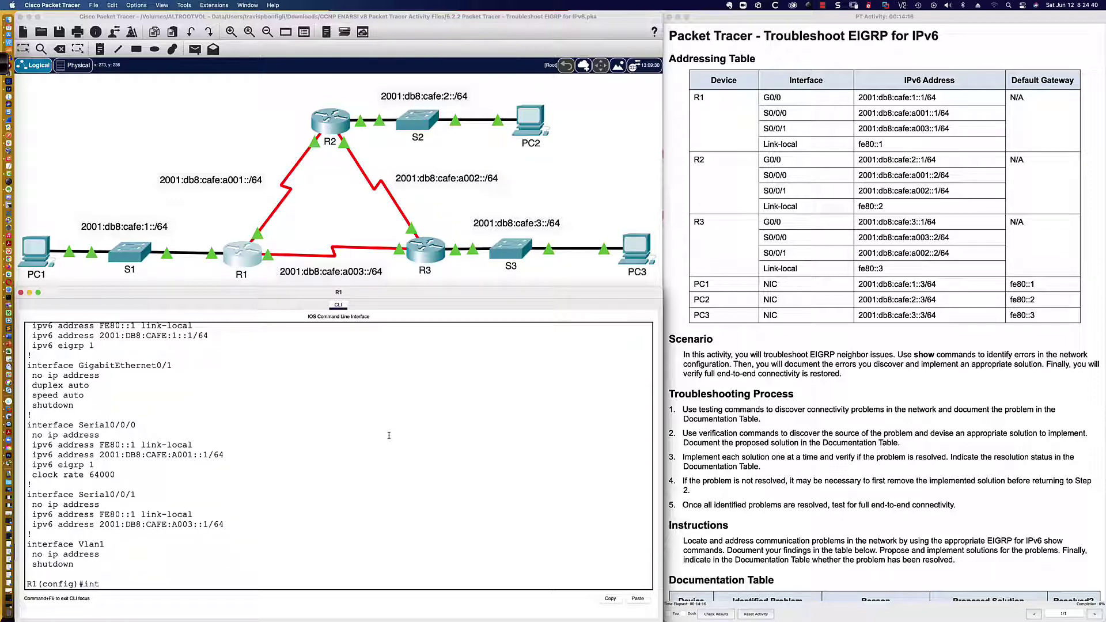
text( s0/0/1)
key(Return)
text(ig-if)#i)
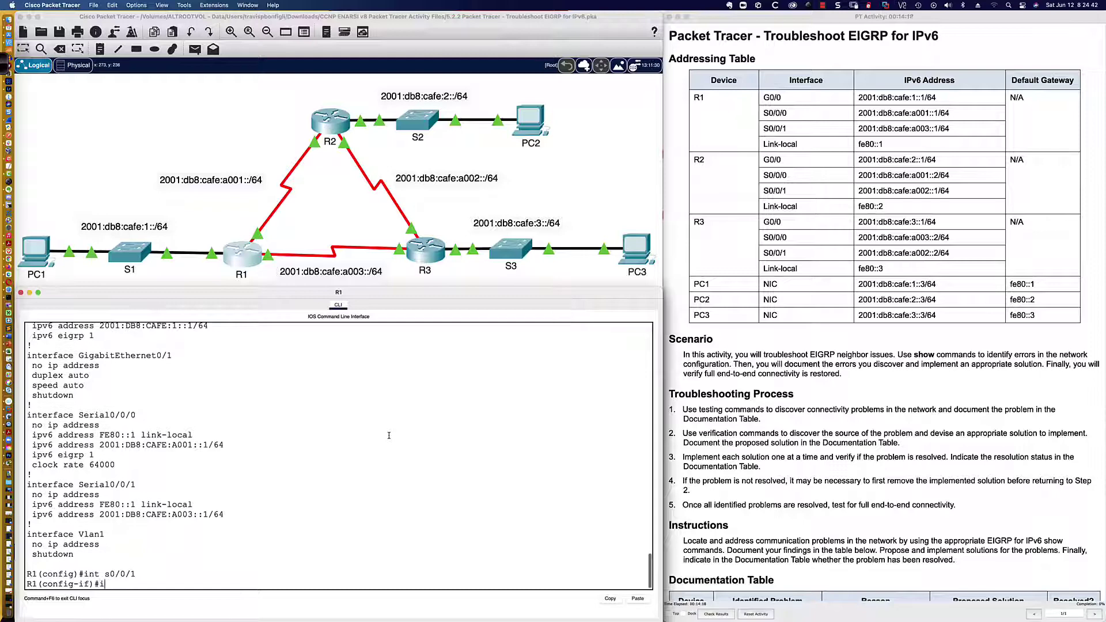
text(pv6 eigrp 1)
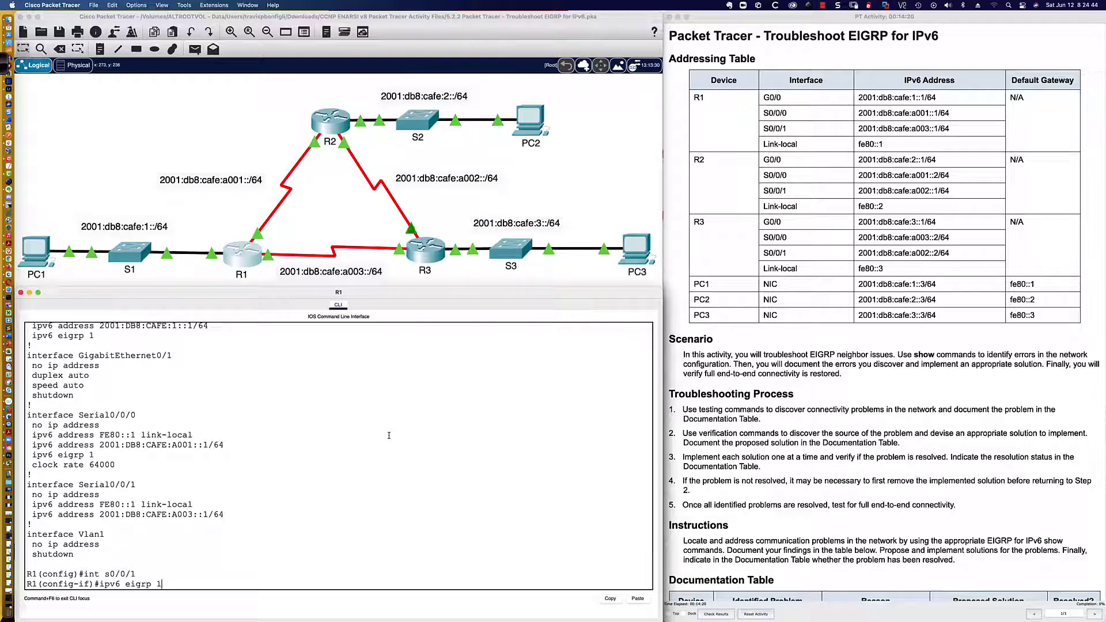
key(Return)
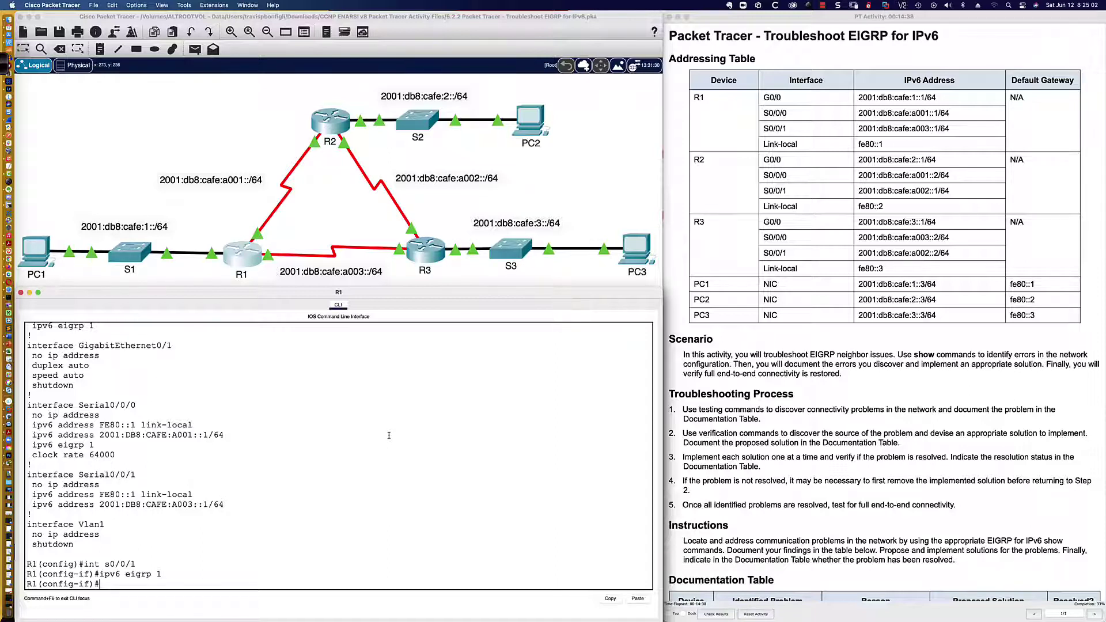
Step: Display R1's IPv6 routing protocols with "do sh ipv6 proto" and examine the participating and passive EIGRP interfaces
key(Return)
key(Return)
key(Return)
text(do sh ipv6 proto)
key(Return)
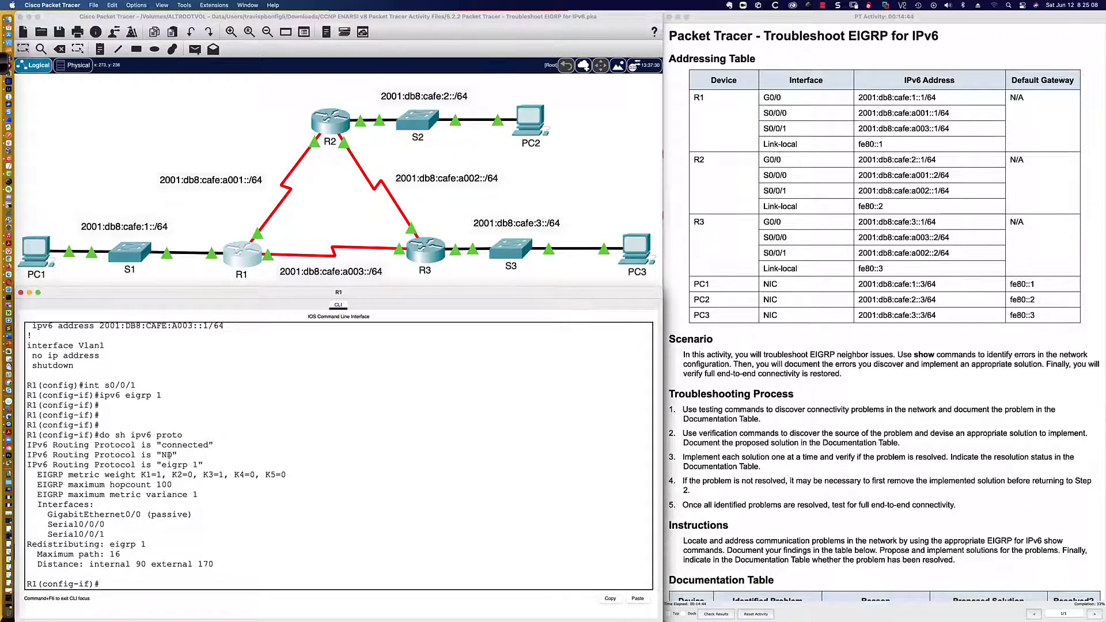
drag(27, 445, 162, 551)
drag(254, 548, 262, 559)
click(176, 499)
drag(46, 514, 144, 535)
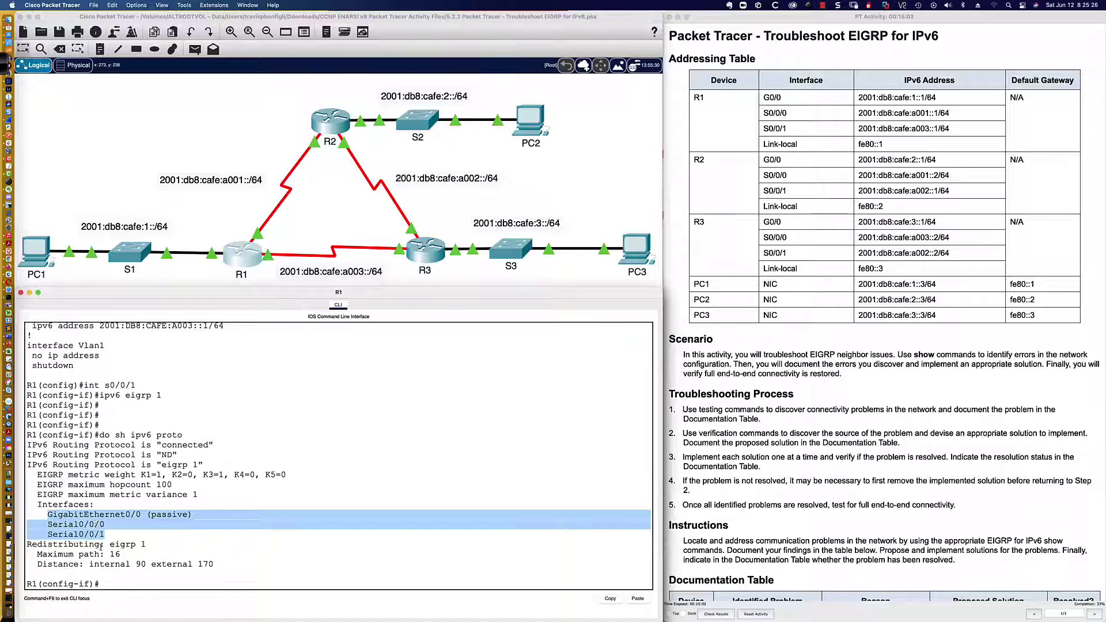
click(151, 514)
double_click(153, 515)
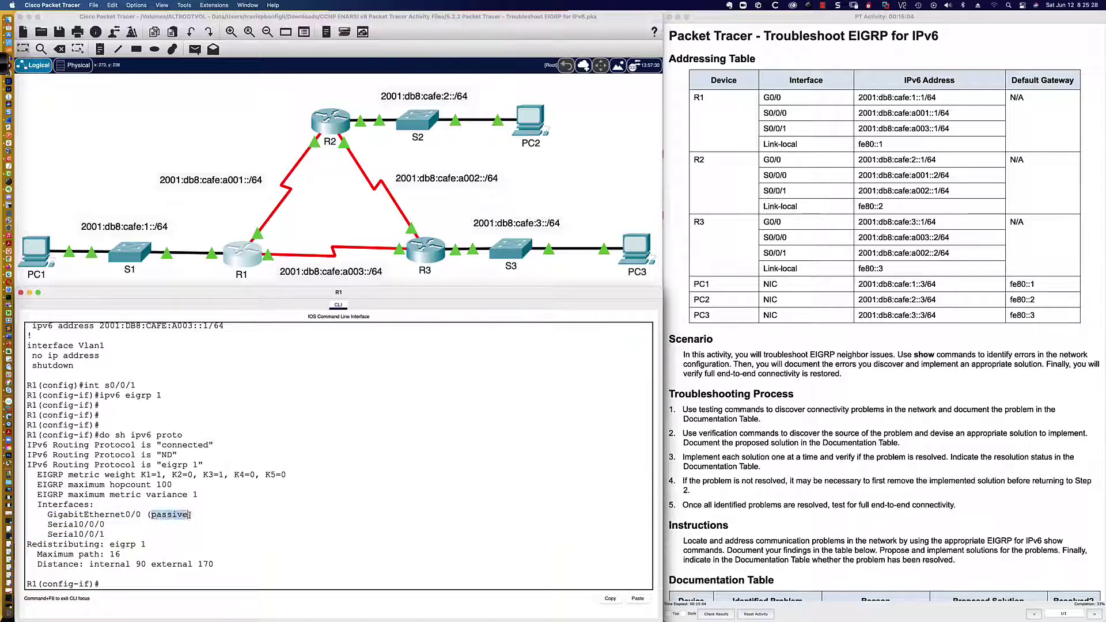
click(192, 521)
Step: Enable R1's IPv6 EIGRP process 1 with "no shut" and return to privileged mode
text(ipv)
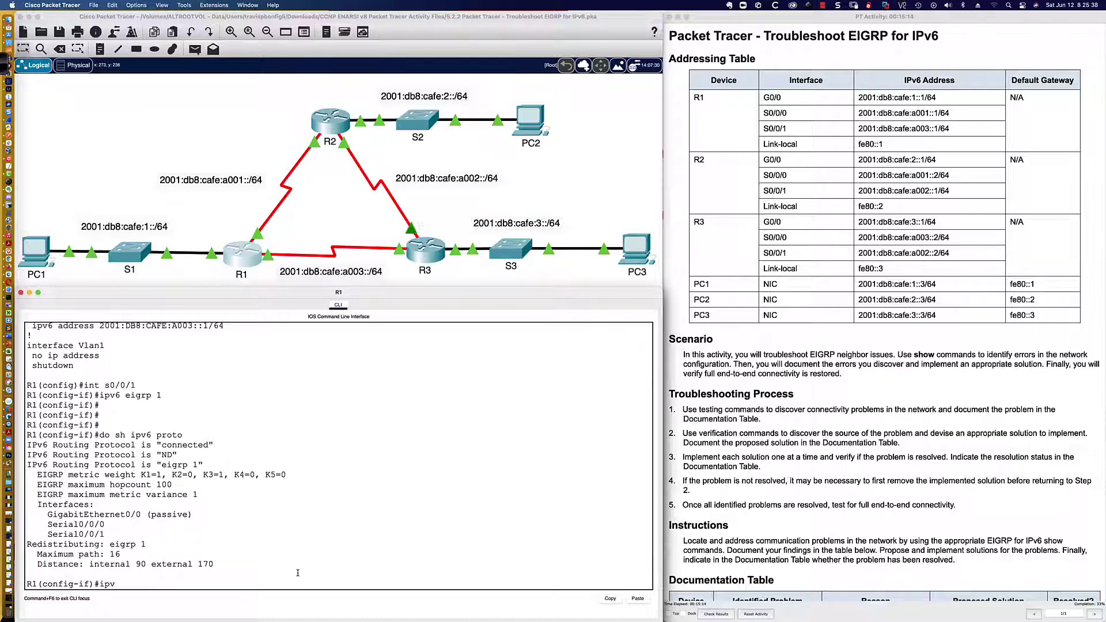
text(6 router eigrp 1)
key(Return)
text(no shut)
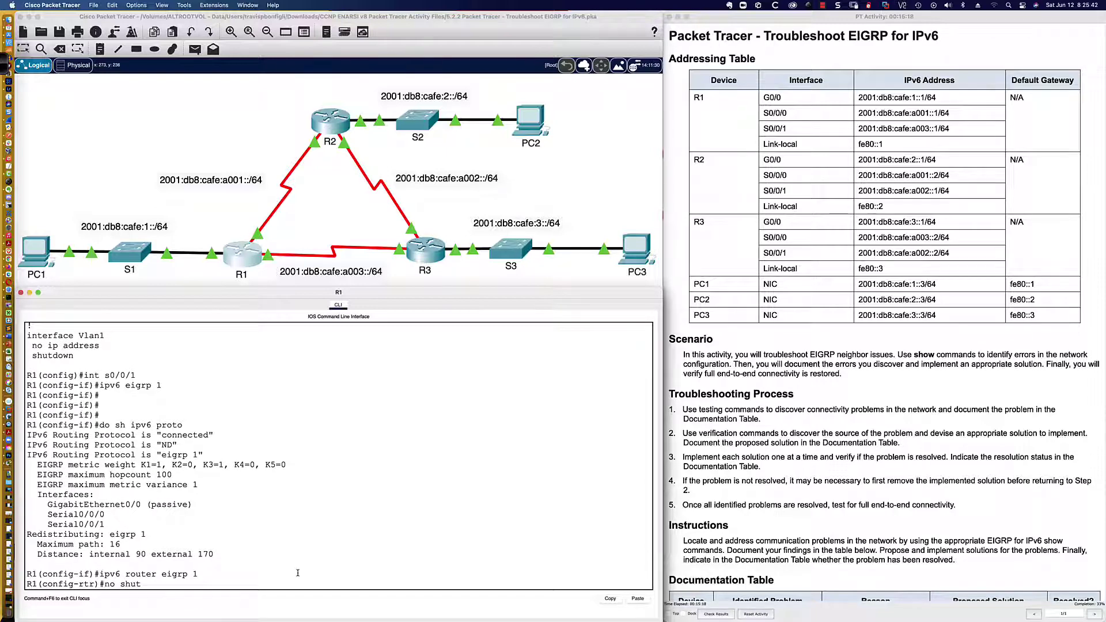
key(Return)
key(Return)
key(Return)
text(end)
key(Return)
key(Return)
key(Return)
key(Return)
key(Return)
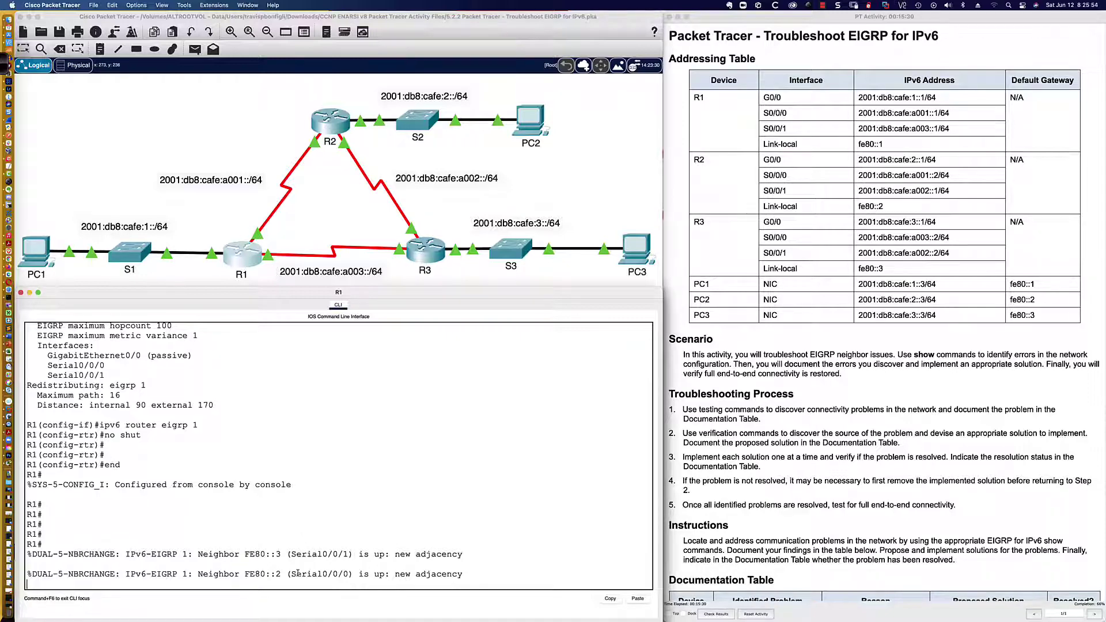
key(Return)
key(Return)
key(Return)
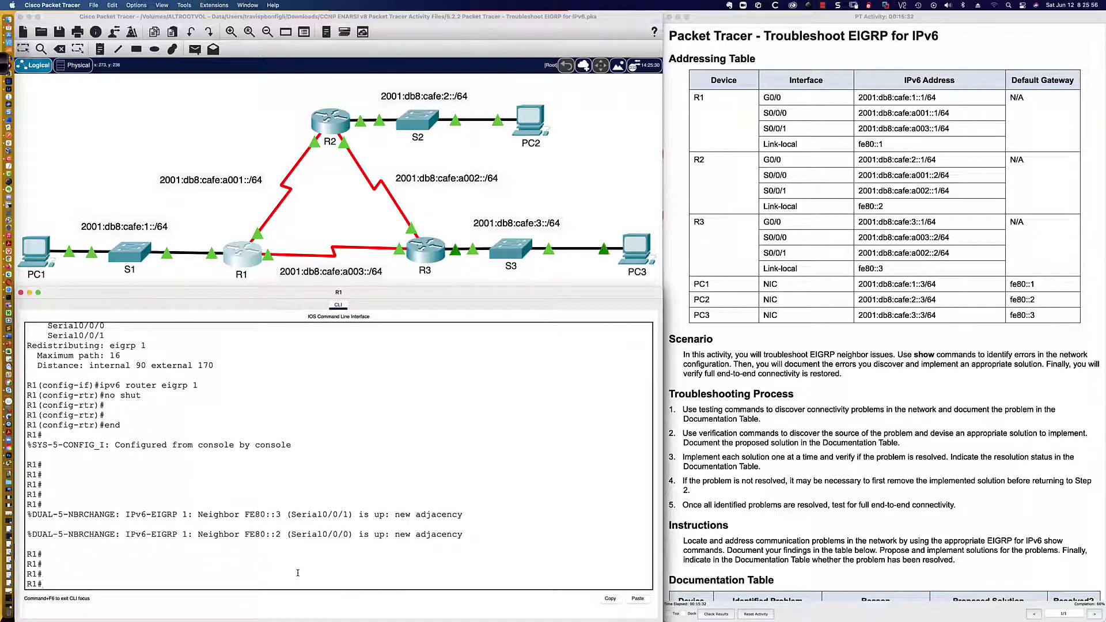
Step: Save R1's configuration with "wri mem"
text(wri mem)
key(Return)
key(Return)
key(Return)
key(Return)
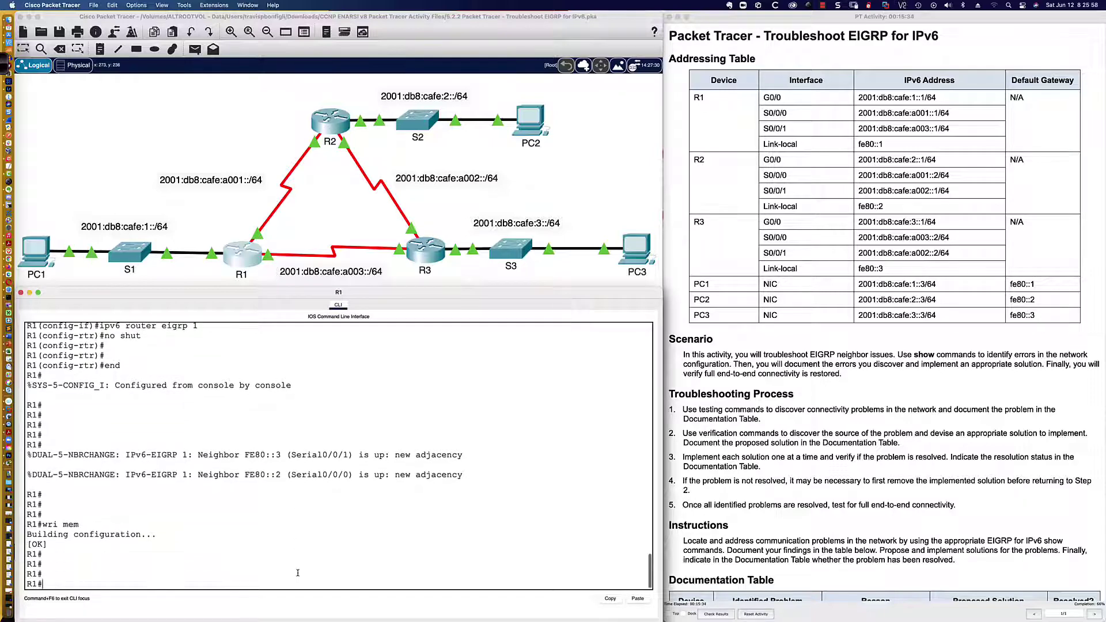
Step: Display R1's IPv6 EIGRP neighbors with "sh ipv6 eigrp neigh"
text(sh ipv6 eigrp enigh)
key(Return)
key(Up)
key(BackSpace)
key(BackSpace)
key(BackSpace)
key(BackSpace)
key(BackSpace)
text(neigh)
key(Return)
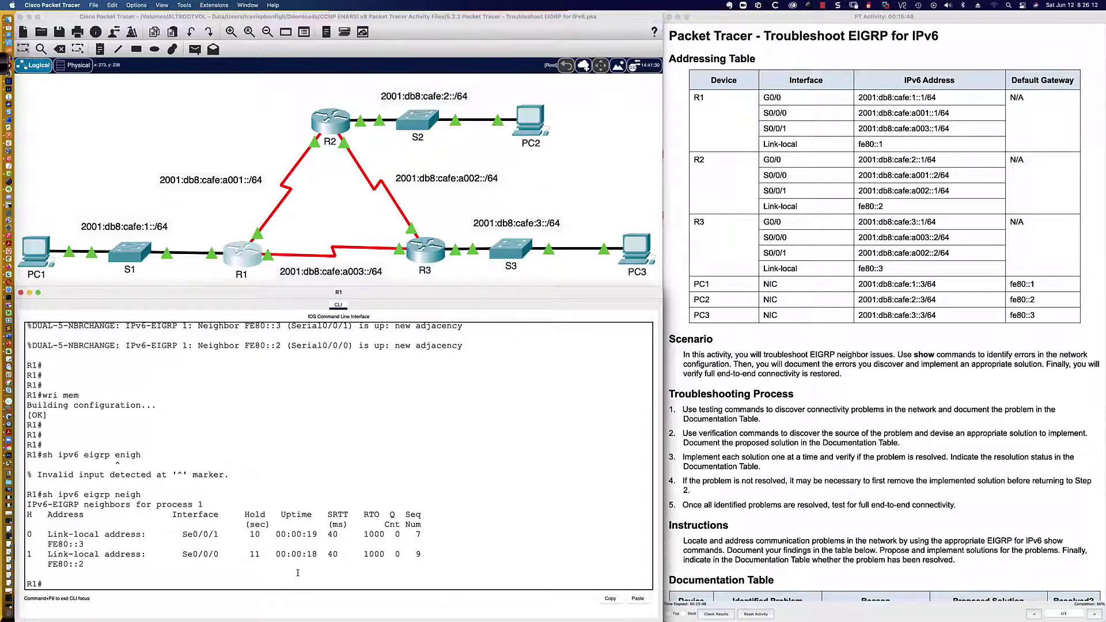
Step: Display R1's IPv6 EIGRP topology table with "sh ipv6 eigrp topo" and examine the serial link networks
text(sh ipv6 eigrp topo)
key(Return)
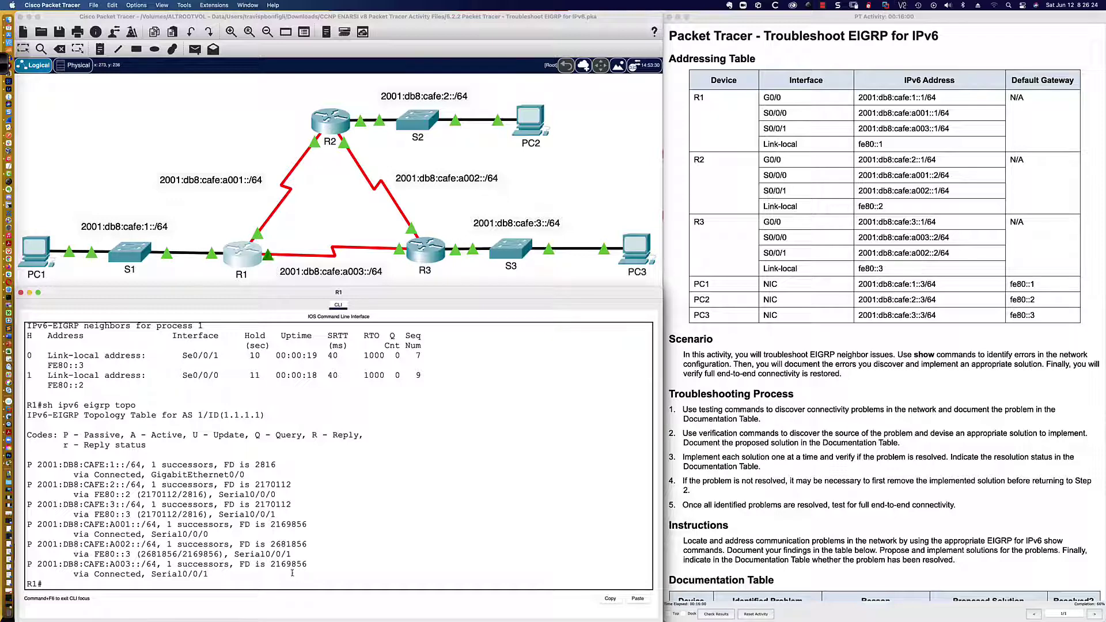
drag(94, 565, 140, 564)
drag(101, 525, 140, 564)
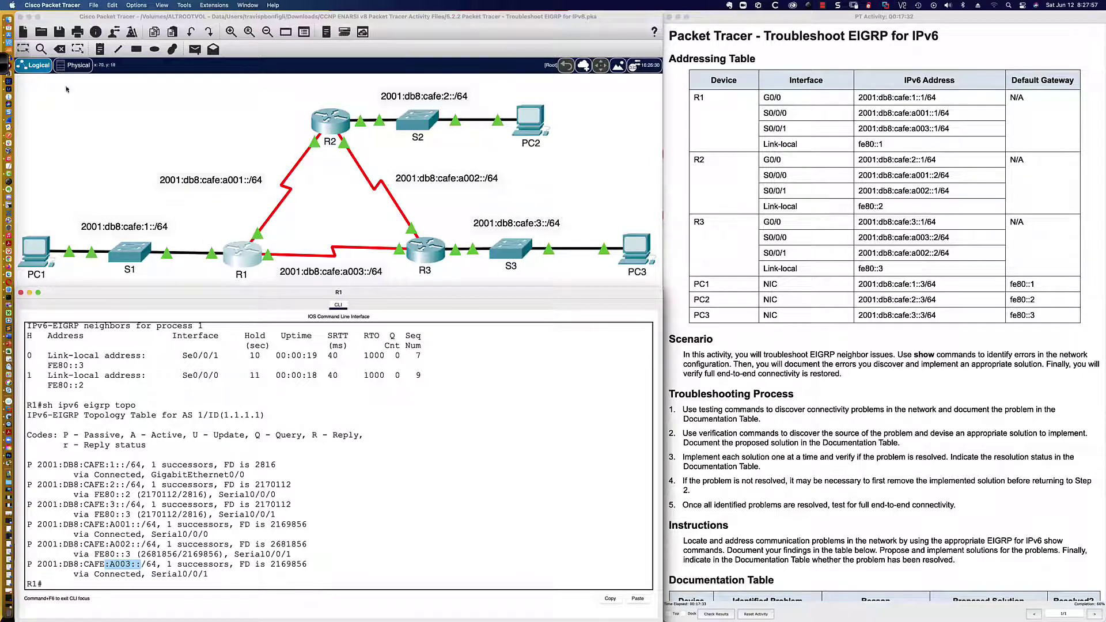
Step: Annotate the topology by crossing out the R2–R3 link and sketching the path from R2 through R1 toward R3, and clear the drawing
click(23, 61)
click(438, 60)
mouse_move(352, 218)
mouse_down()
mouse_move(381, 163)
mouse_move(349, 167)
mouse_move(396, 201)
mouse_up()
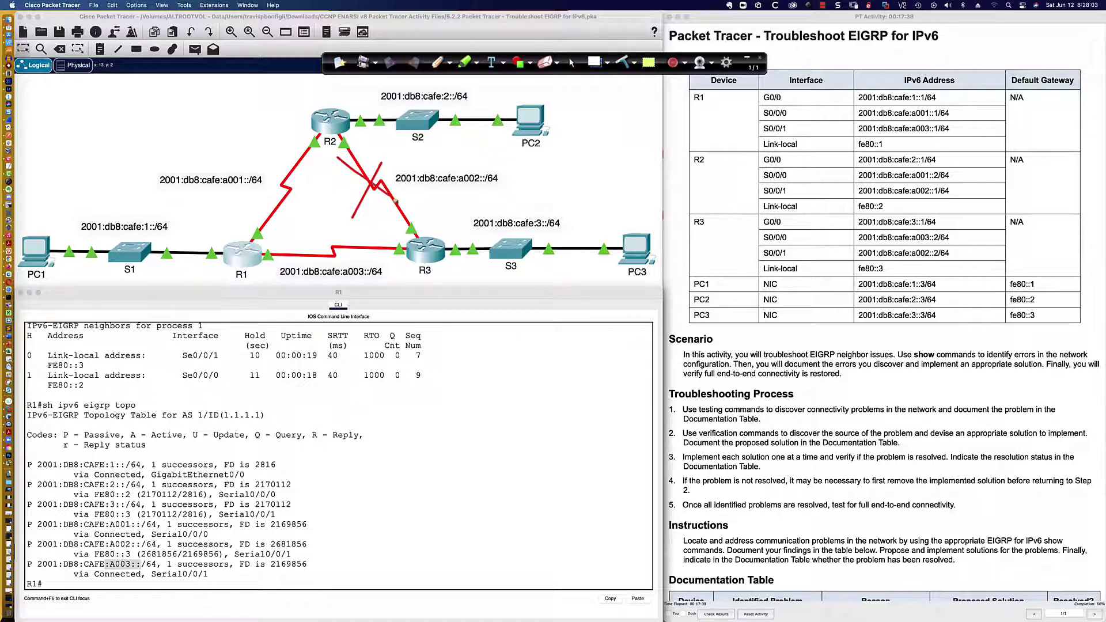
mouse_move(425, 246)
mouse_down()
mouse_move(429, 221)
mouse_move(405, 247)
mouse_up()
mouse_move(284, 167)
mouse_down()
mouse_move(246, 238)
mouse_move(369, 232)
mouse_up()
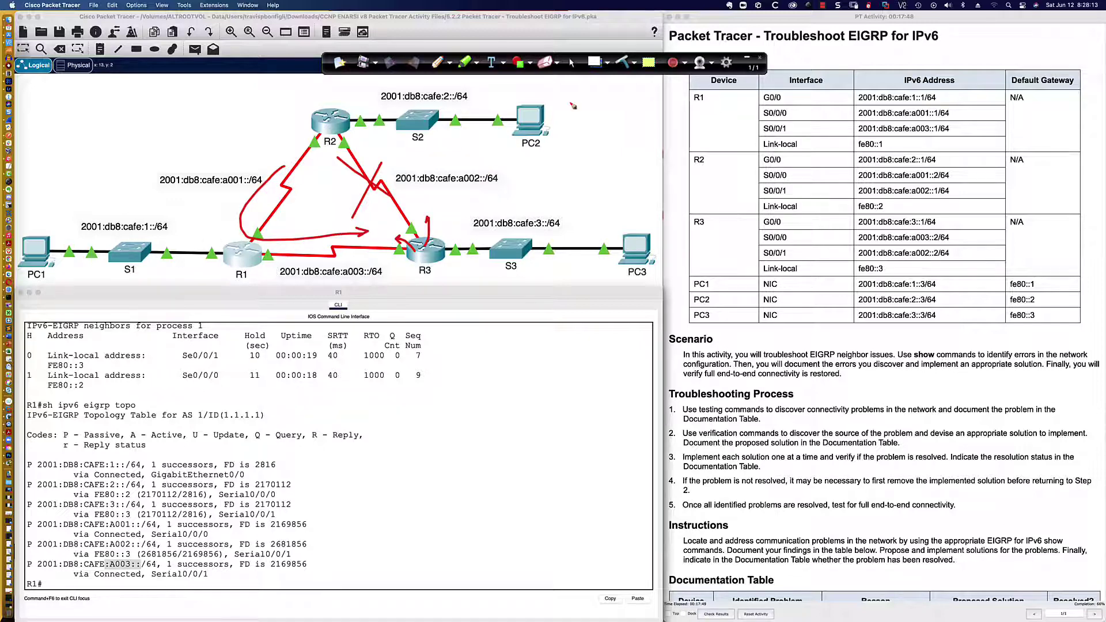
click(626, 60)
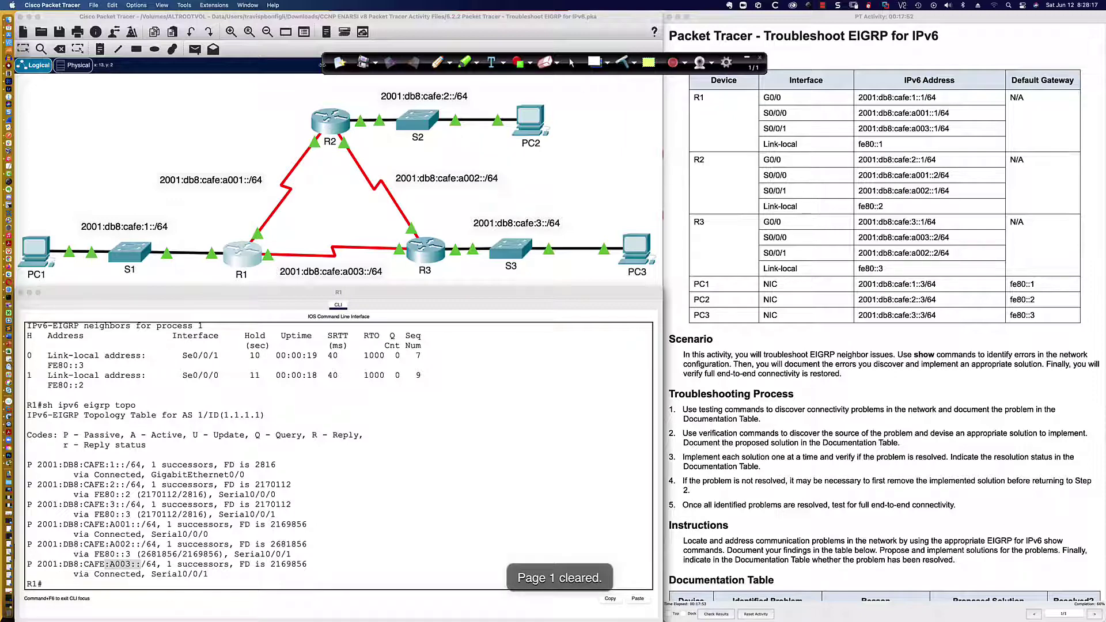
click(747, 59)
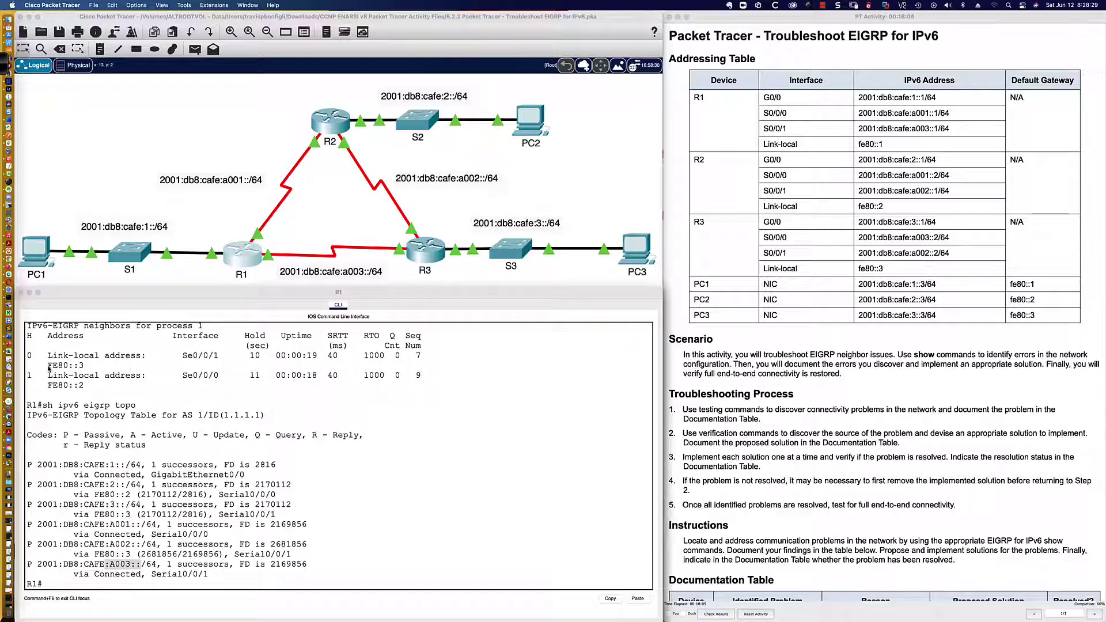
Step: Draw a line across the FE80::3 address in R1's neighbor table and clear the annotation
drag(48, 367, 84, 365)
mouse_move(453, 54)
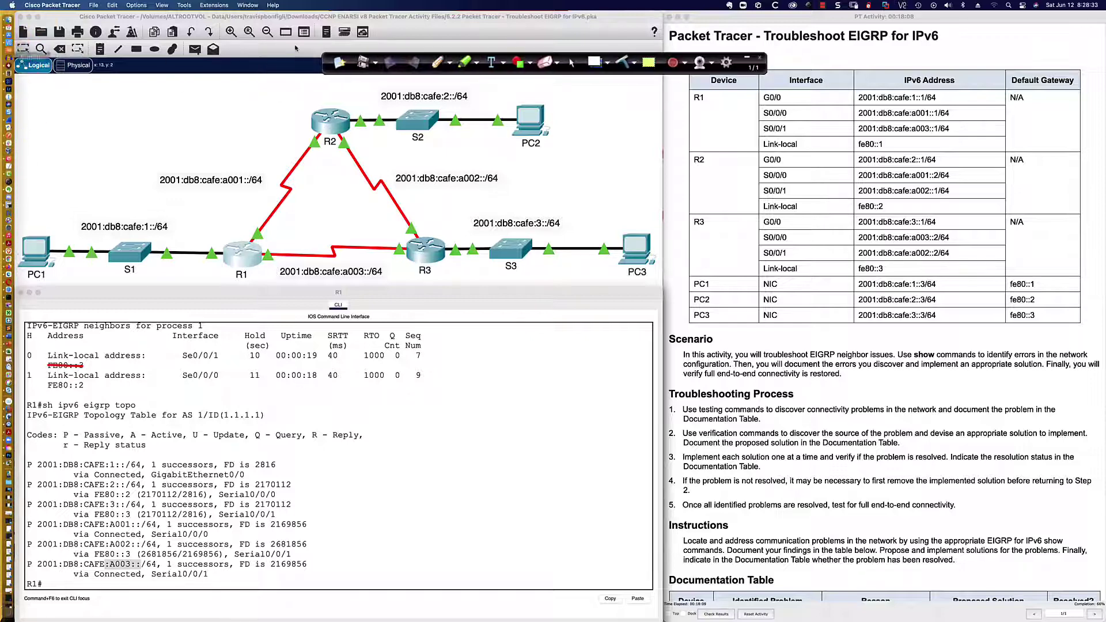
click(623, 60)
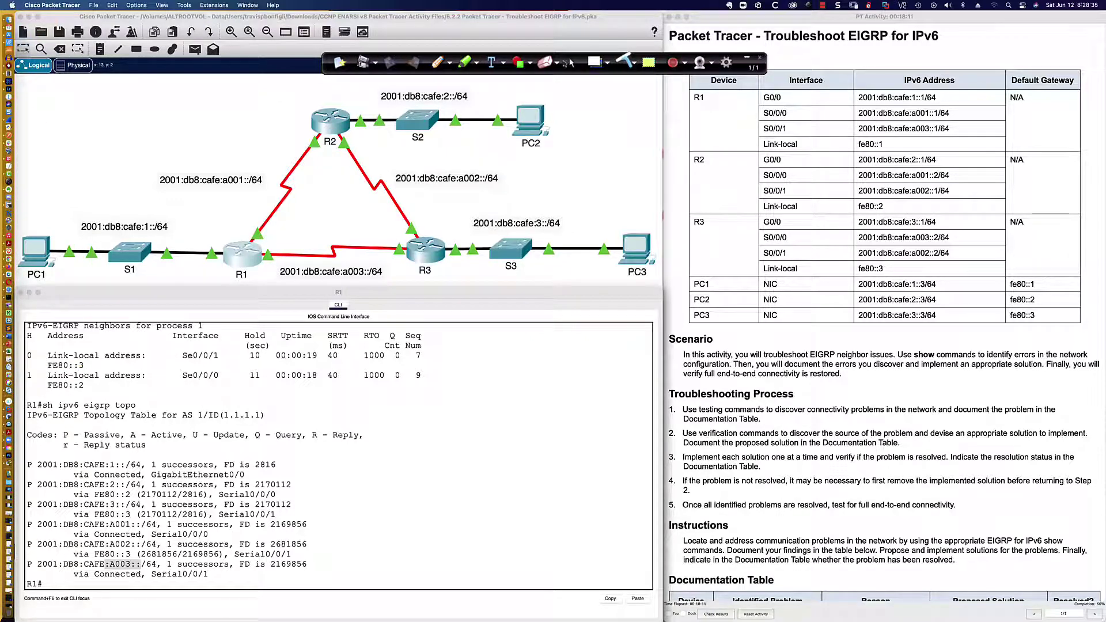
Step: Highlight the FE80::3 address in R1's EIGRP neighbor table and examine the topology entry for network A002
click(572, 63)
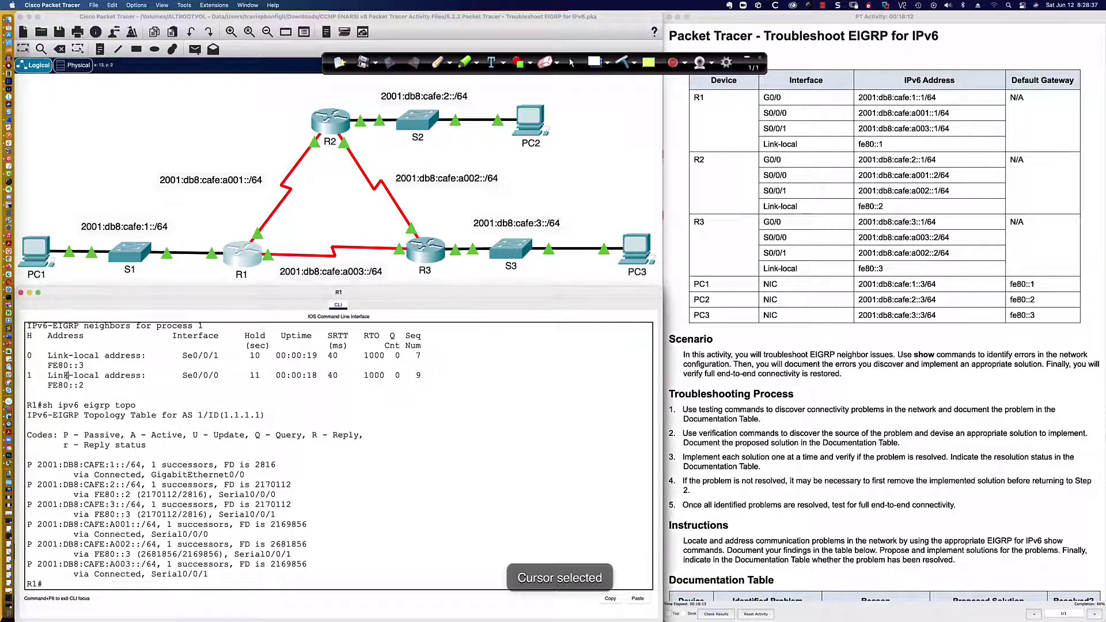
drag(48, 366, 84, 366)
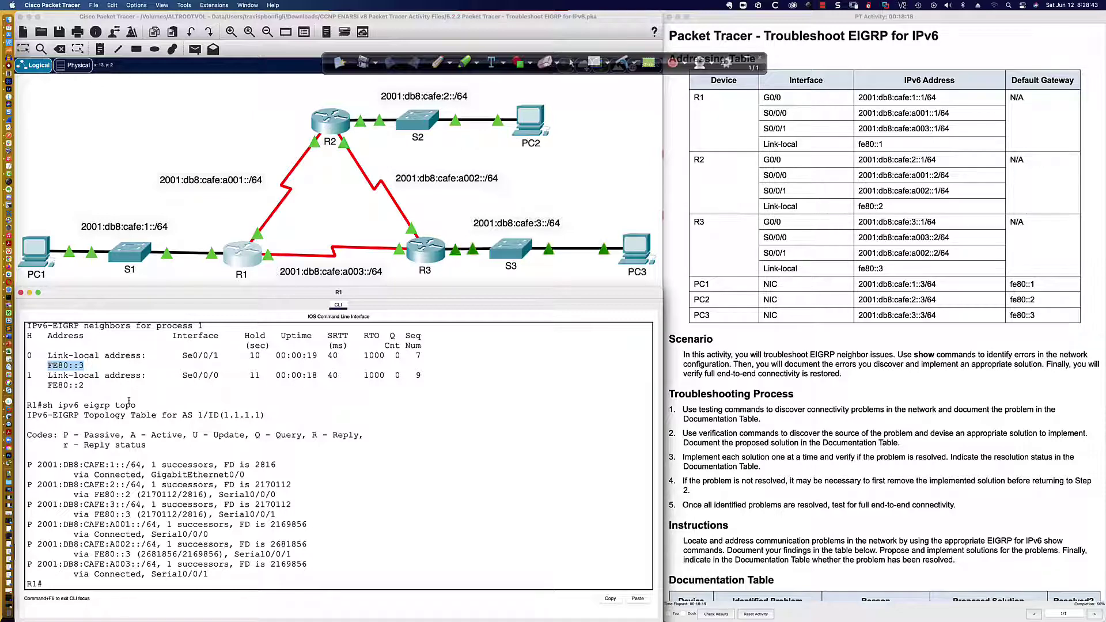
click(339, 551)
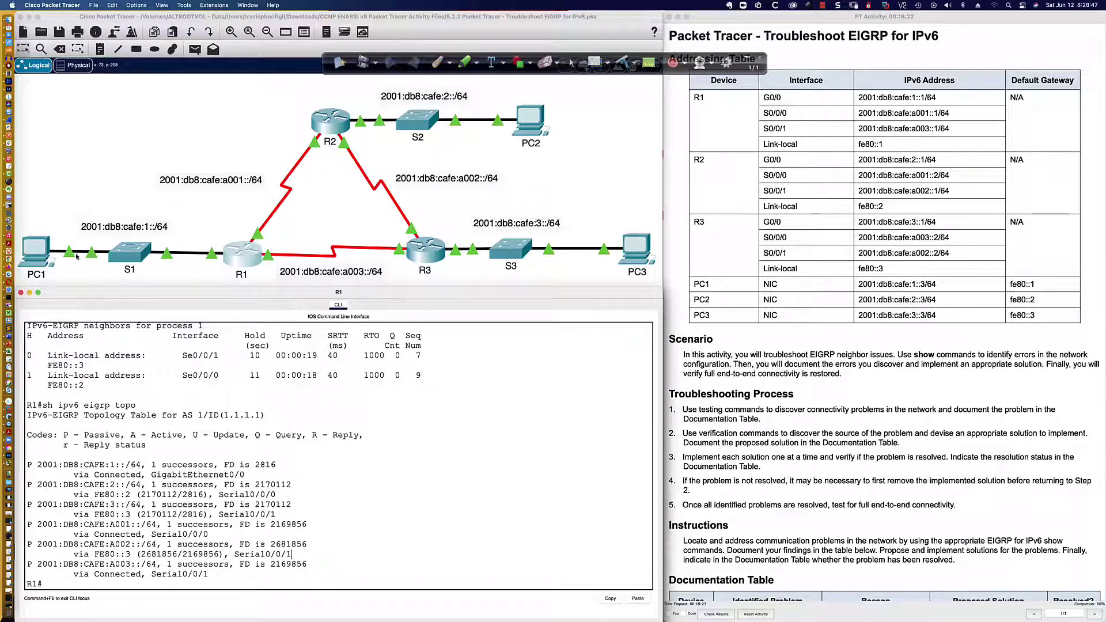
Step: Ping 2001:db8:cafe:2::3 and 2001:db8:cafe:3::3 from PC1's command prompt
click(35, 251)
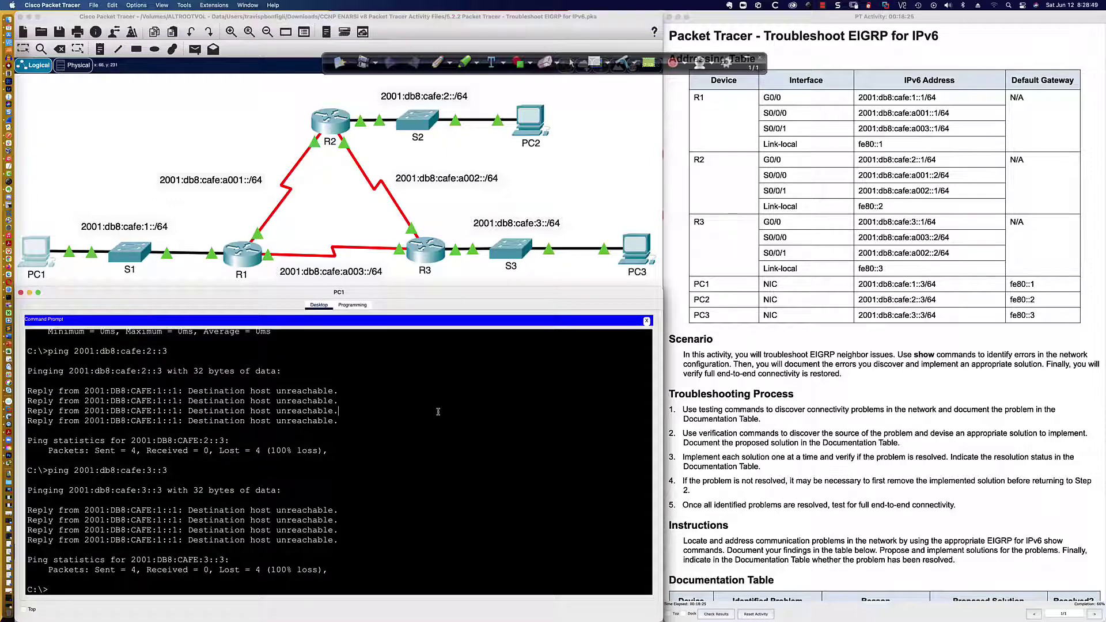
key(Return)
key(Return)
key(Up)
key(Up)
key(Return)
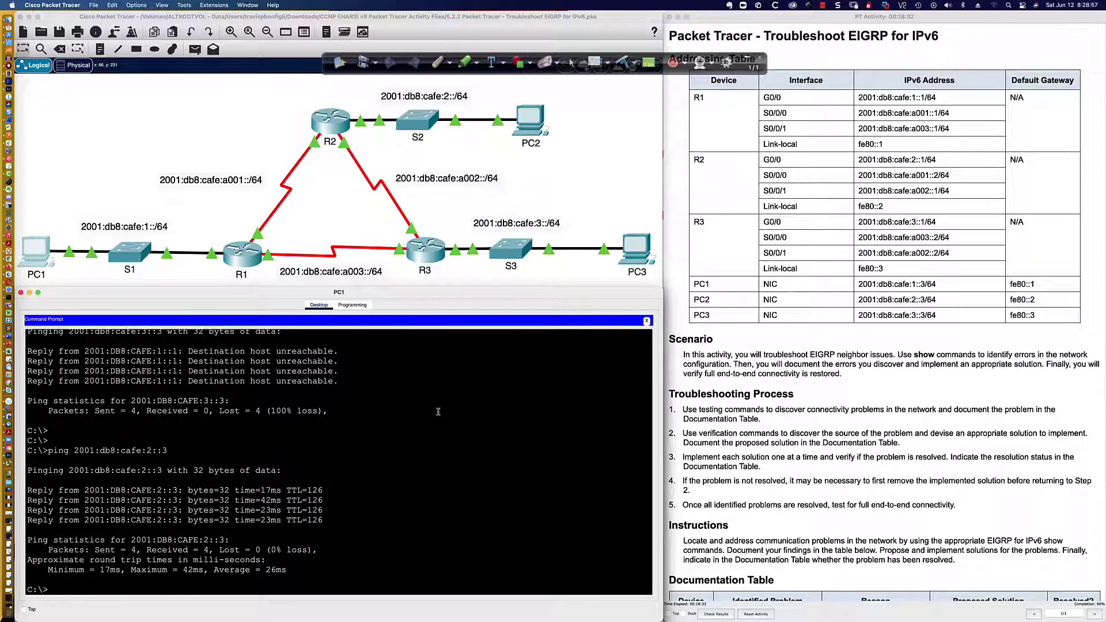
key(Up)
key(Return)
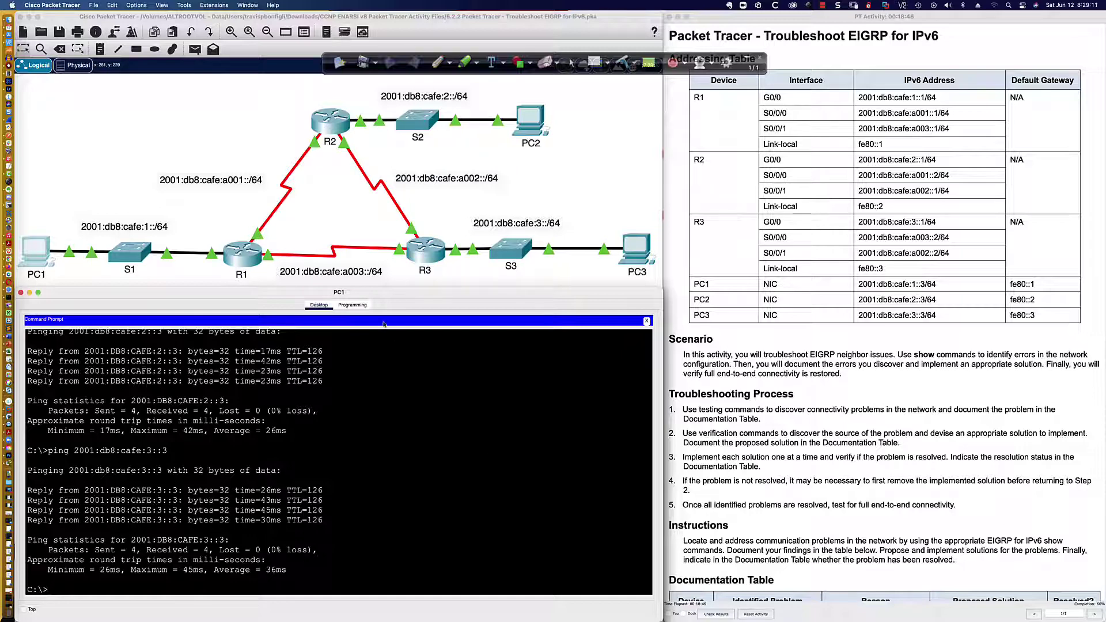
Step: Enter privileged mode on R2 and display its IPv6 EIGRP neighbors with "sh ipv6 eigrp neigh"
click(330, 122)
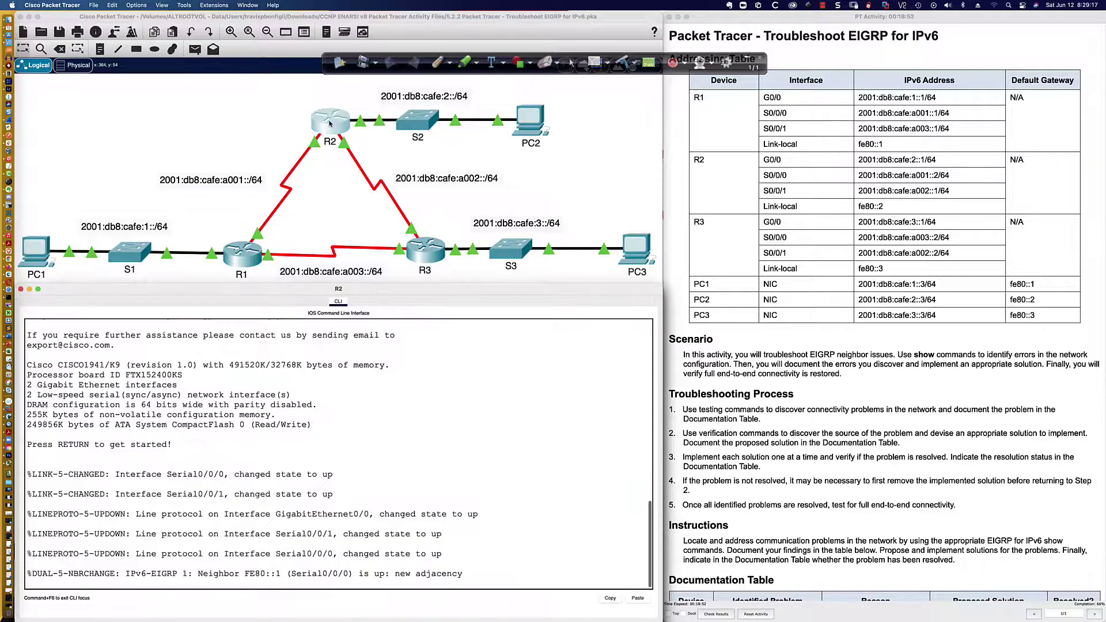
key(Return)
key(Return)
key(Return)
text(en)
key(Return)
key(Return)
key(Return)
key(Return)
text(sh ipv)
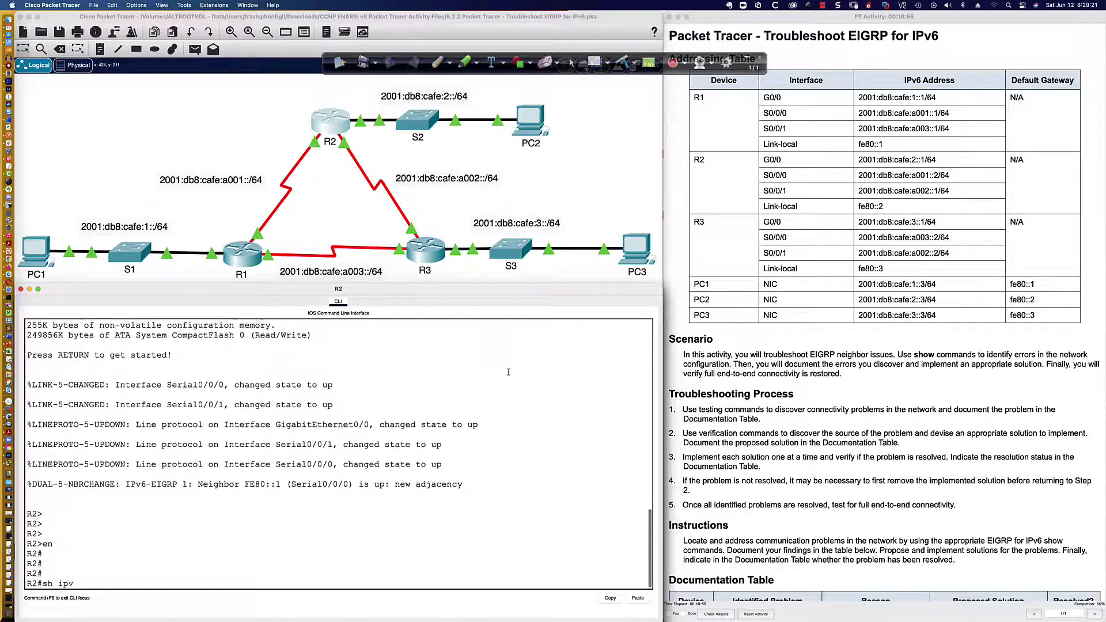
text(6 eigrp neigh)
key(Return)
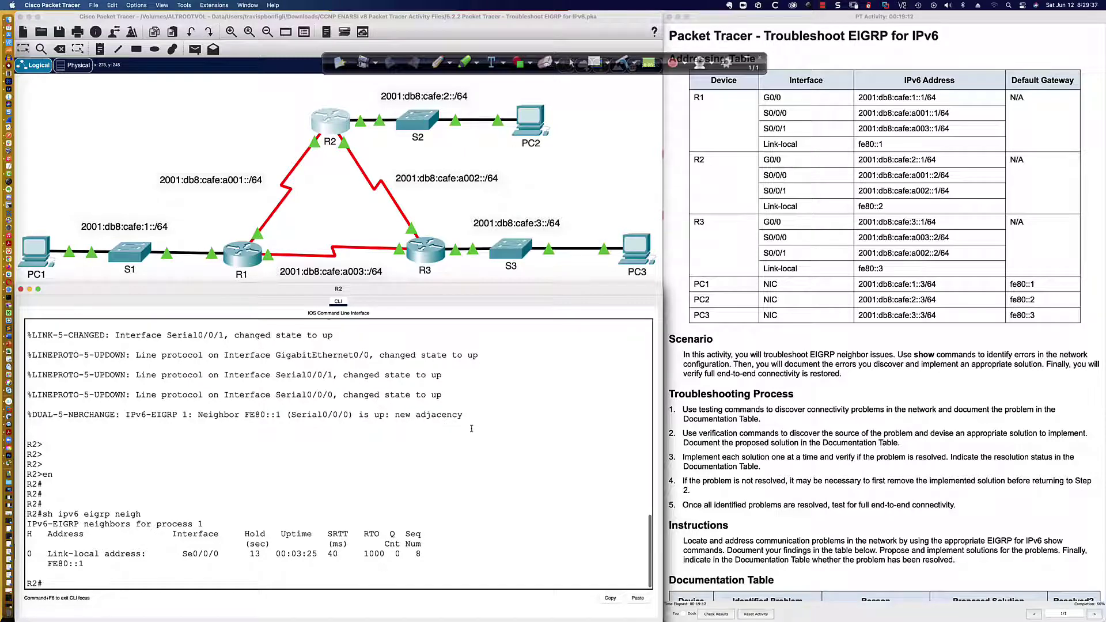
Step: Display R2's full IPv6 routing table and examine the routes for networks A002 and A003
text(ipv6 route)
key(Return)
key(space)
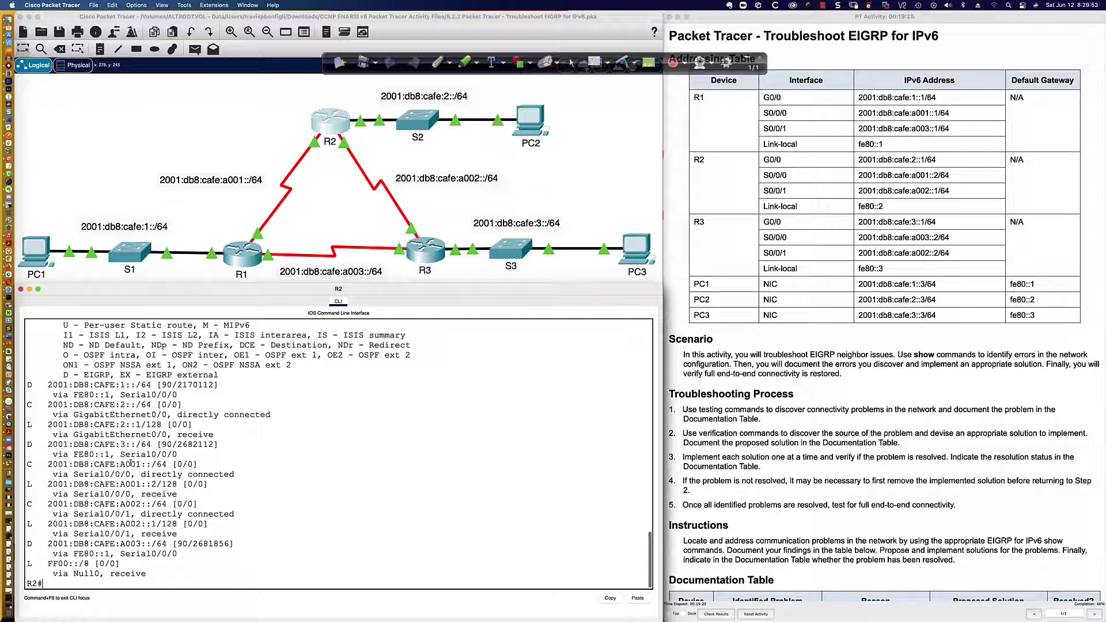
drag(30, 543, 111, 544)
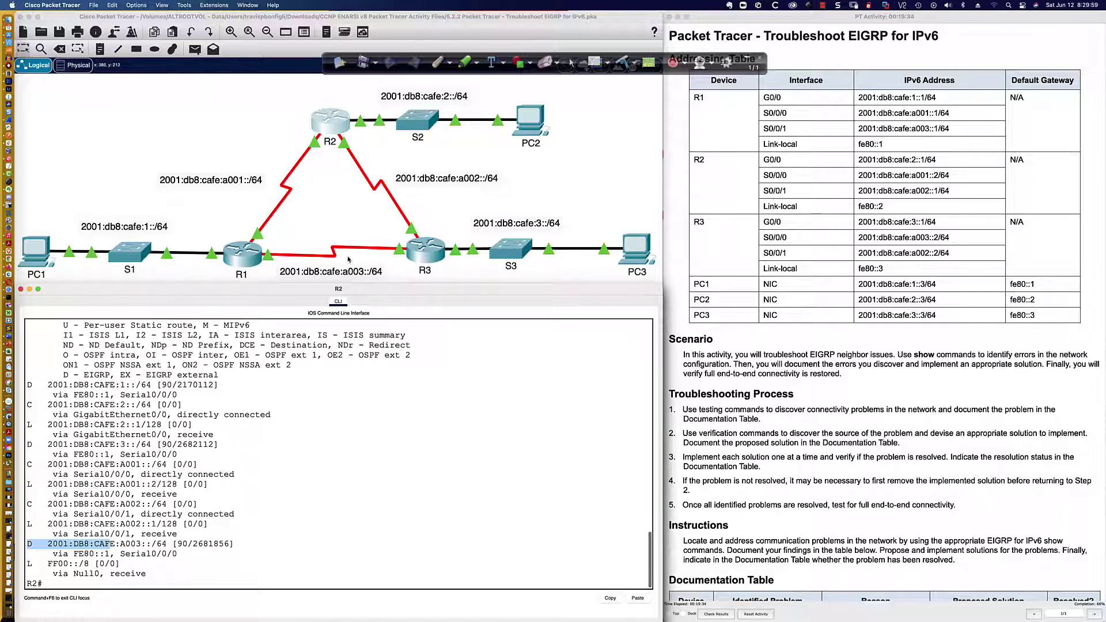
click(173, 503)
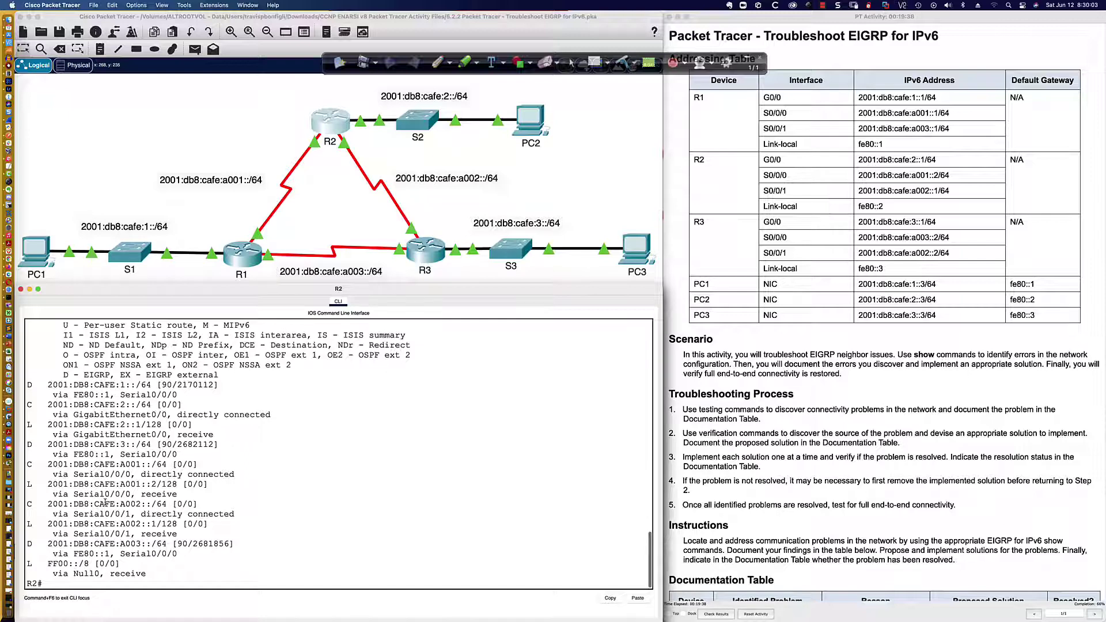
drag(29, 504, 234, 514)
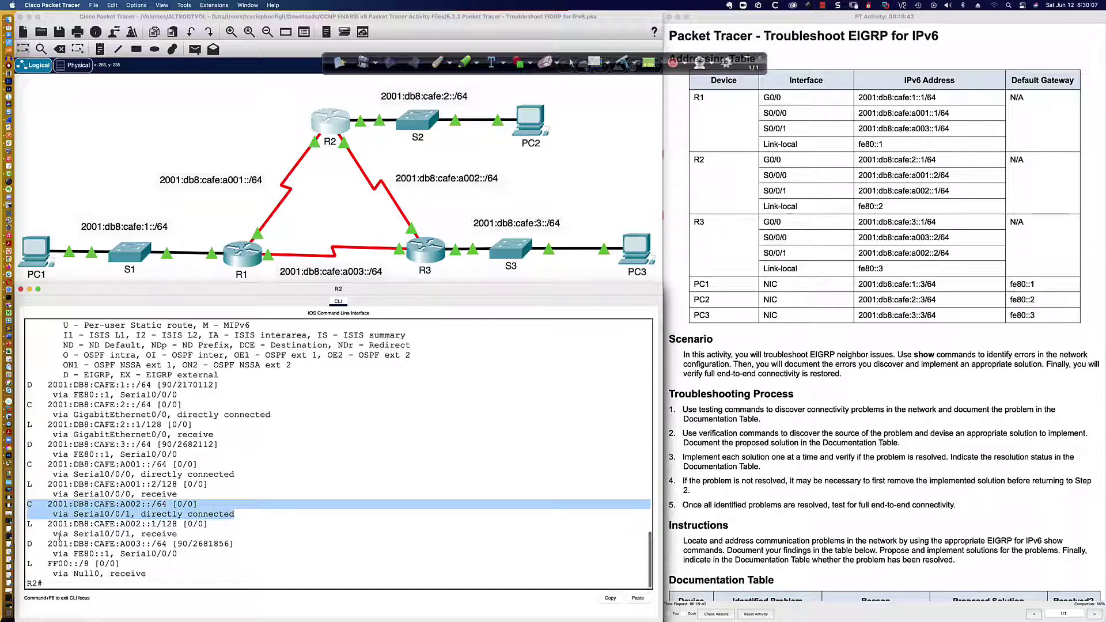
drag(28, 544, 242, 547)
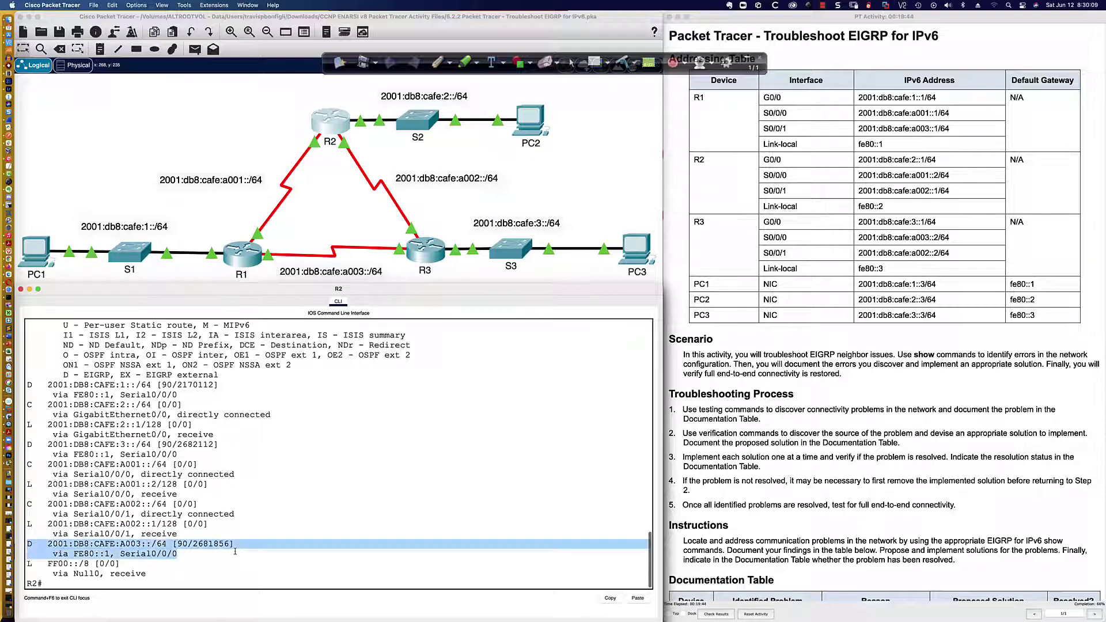
click(308, 503)
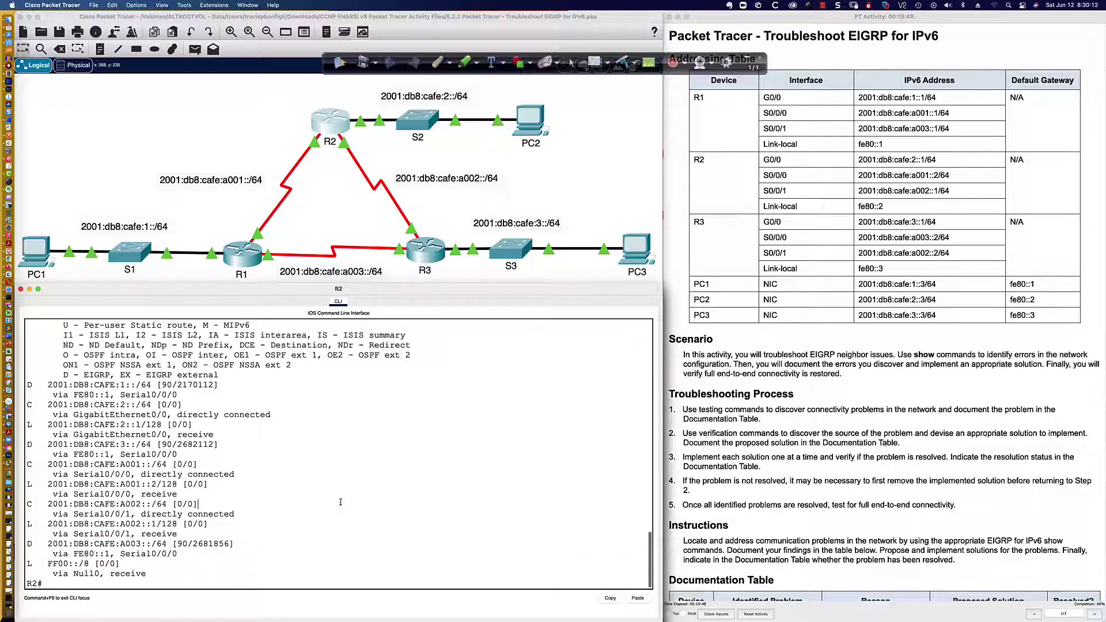
Step: Display R2's EIGRP process configuration with "sh run | sec router eigrp"
key(Return)
key(Return)
key(Return)
key(Return)
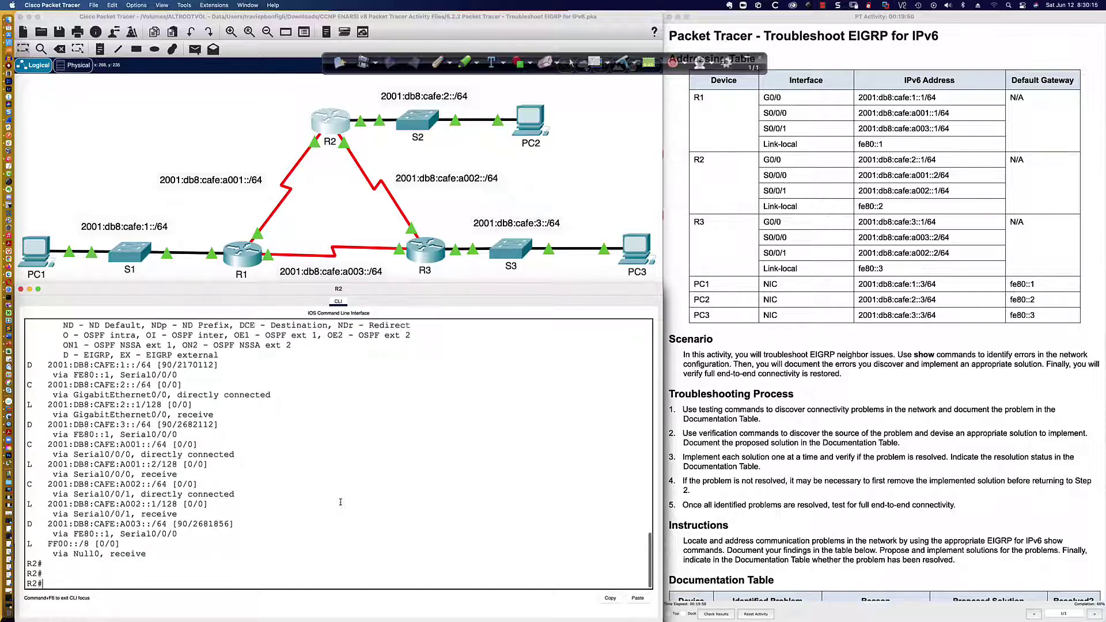
text(sh run | s)
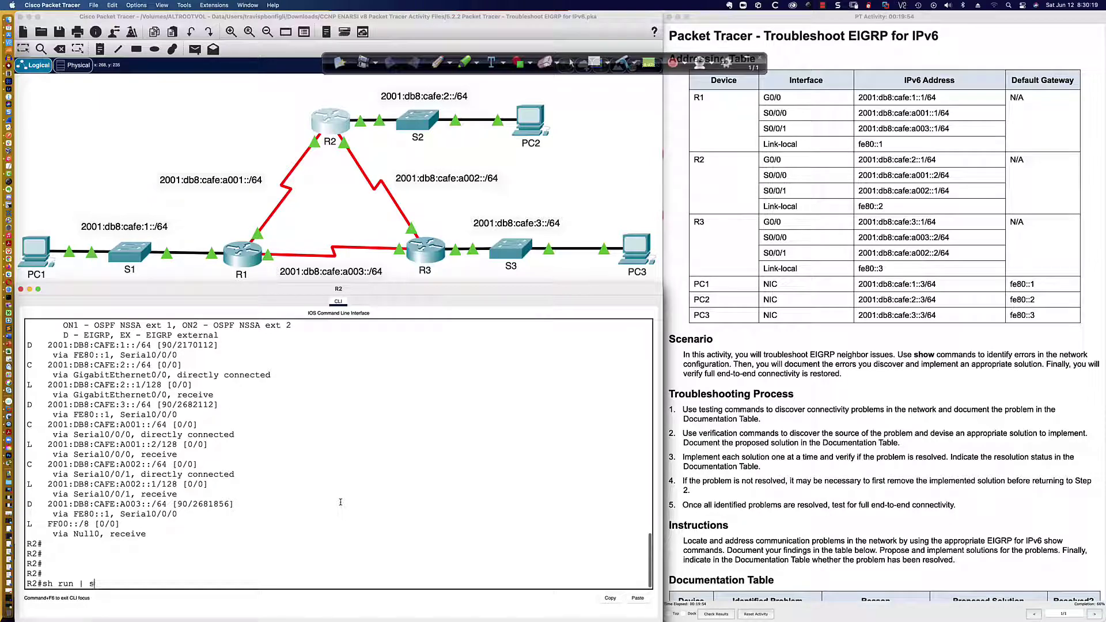
text(ec router eigrp)
key(Return)
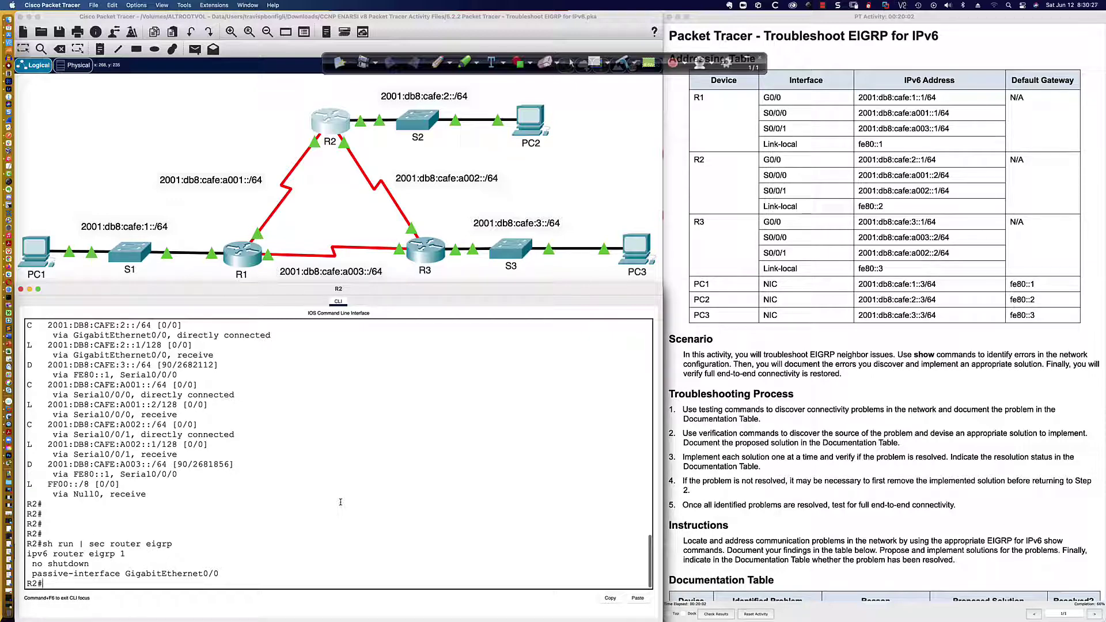
Step: Leave the paged configuration listing on R3 and display its EIGRP section with "sh run | sec router eigrp"
click(426, 248)
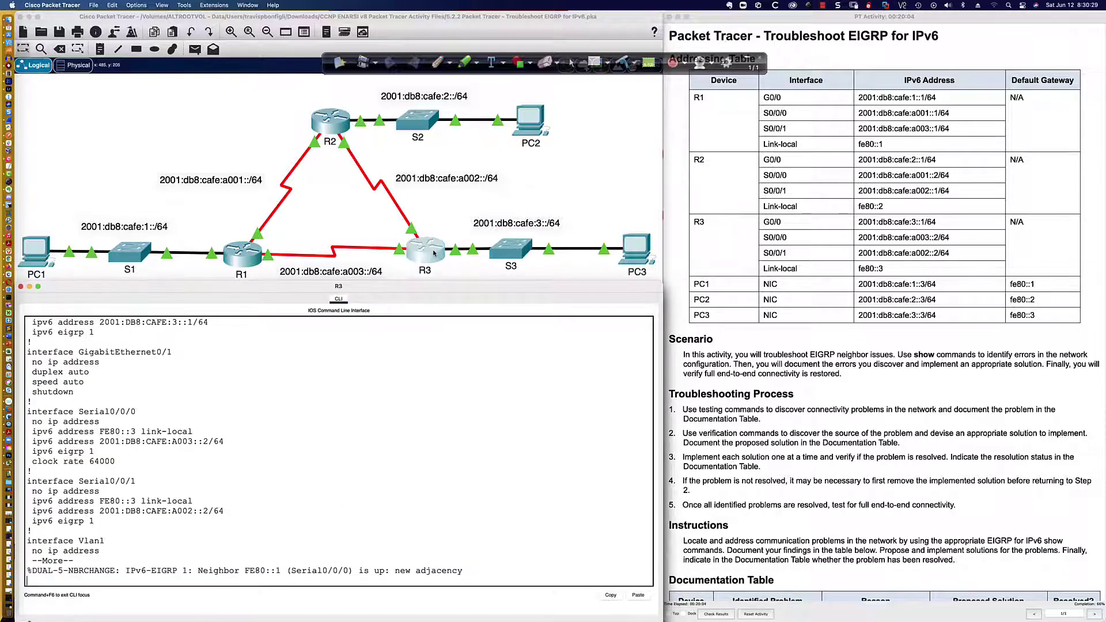
key(space)
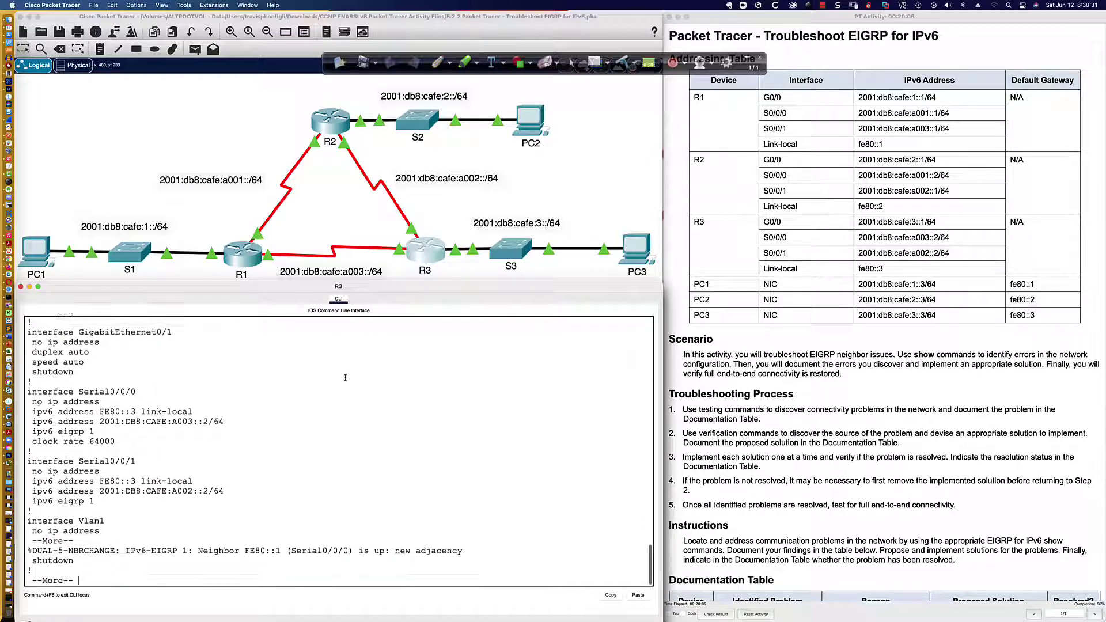
text(sh run | sec rro)
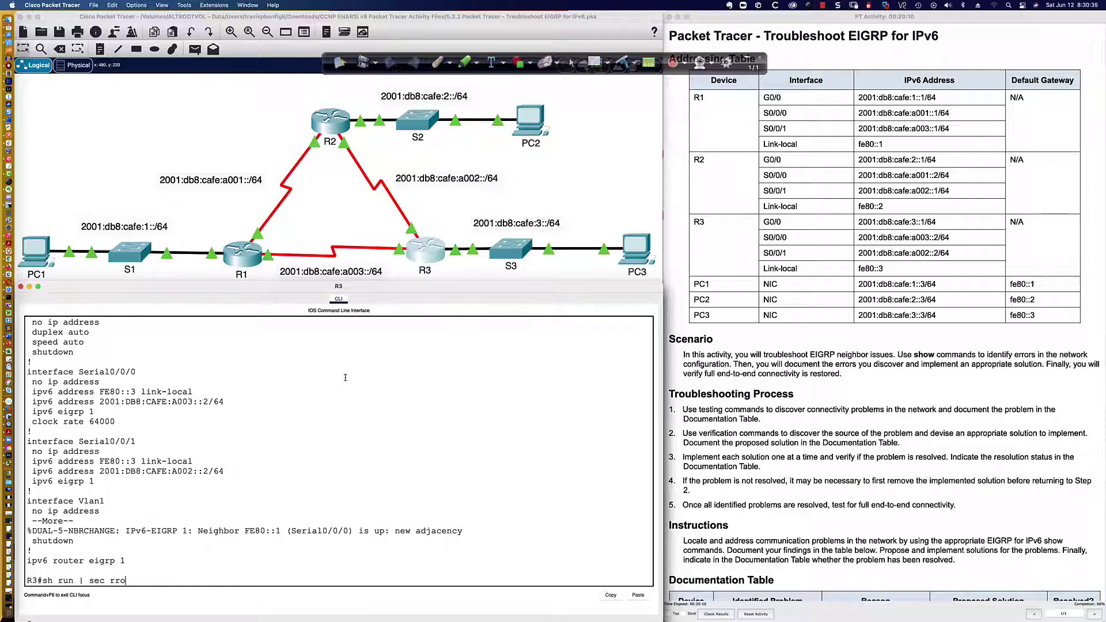
key(BackSpace)
text(outer eigrp)
key(Return)
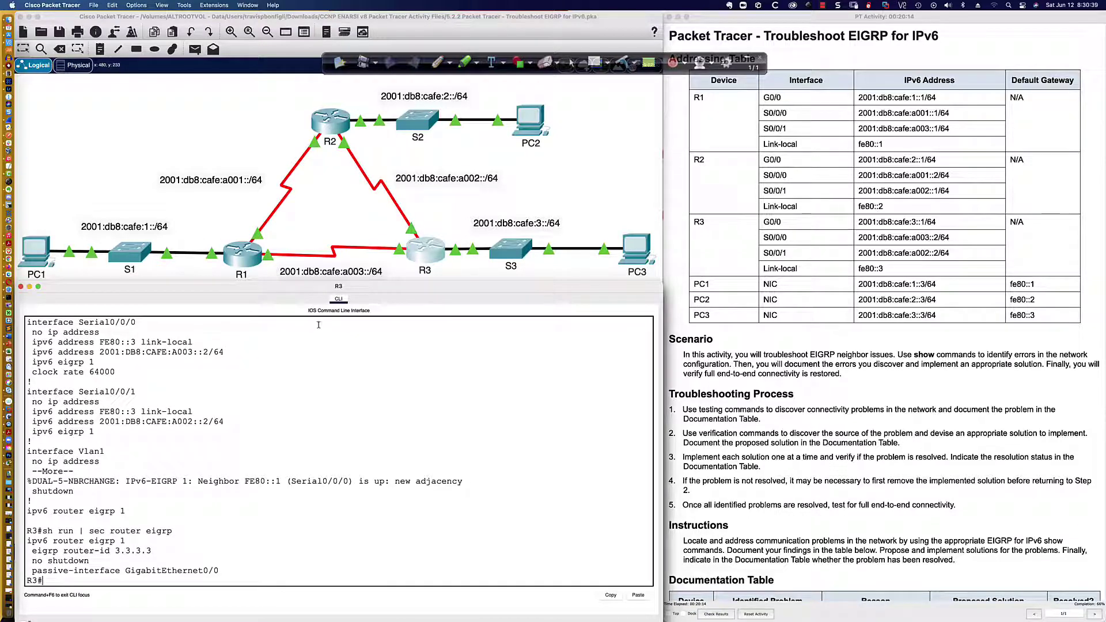
Step: Display R1's EIGRP process configuration with "sh run | sec router eigrp"
click(243, 254)
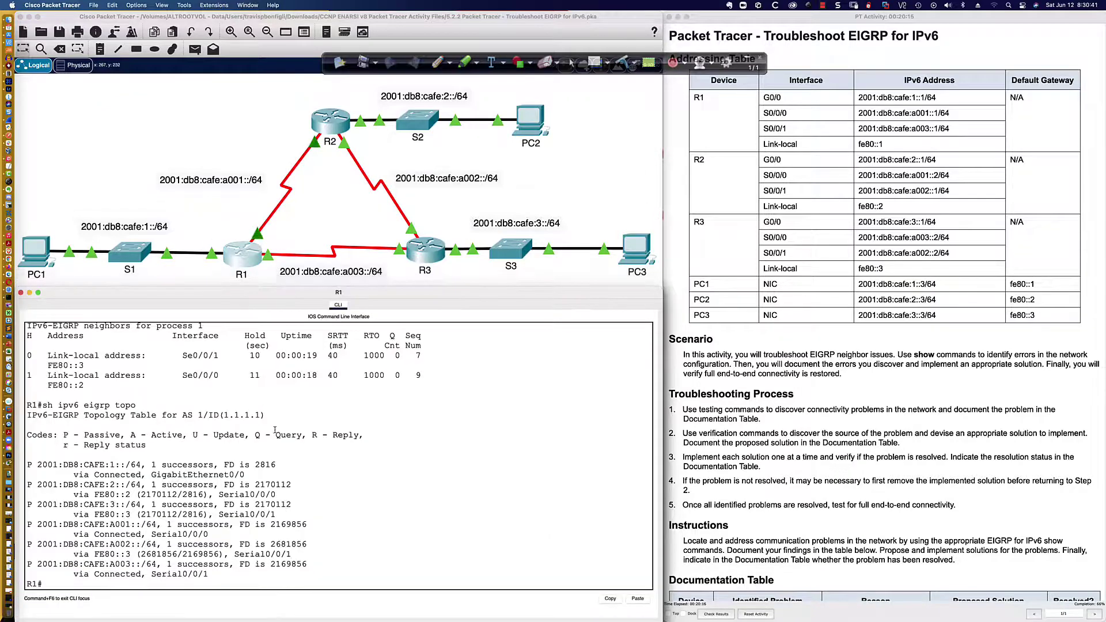
scroll(275, 430, up, 15)
scroll(274, 428, up, 15)
scroll(273, 427, up, 15)
scroll(274, 427, down, 20)
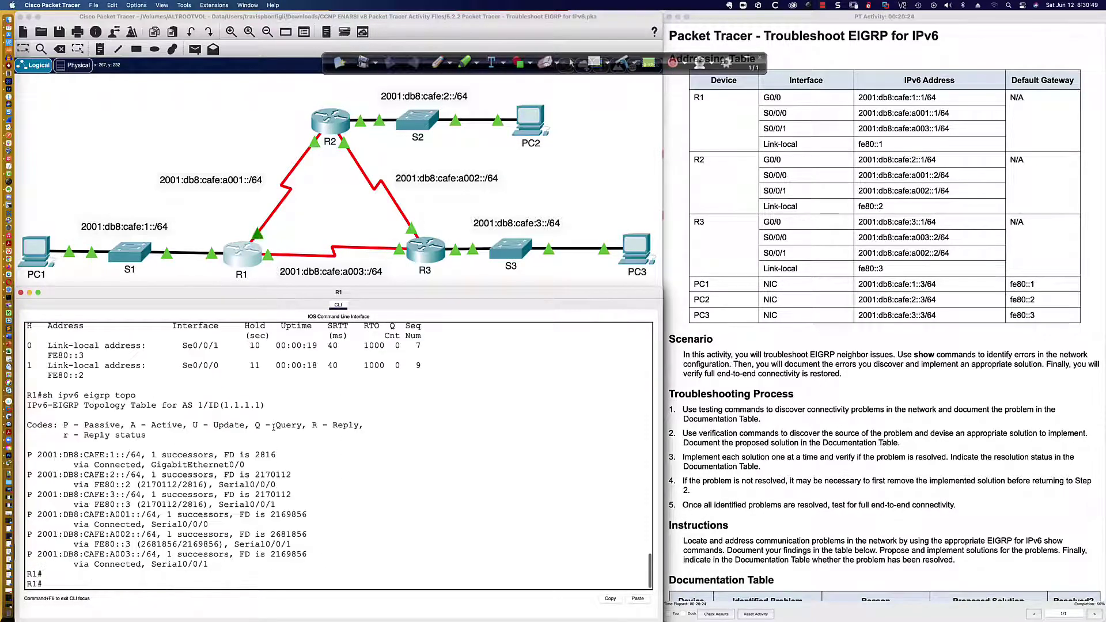
text(sh run | sec router eigrp)
key(Return)
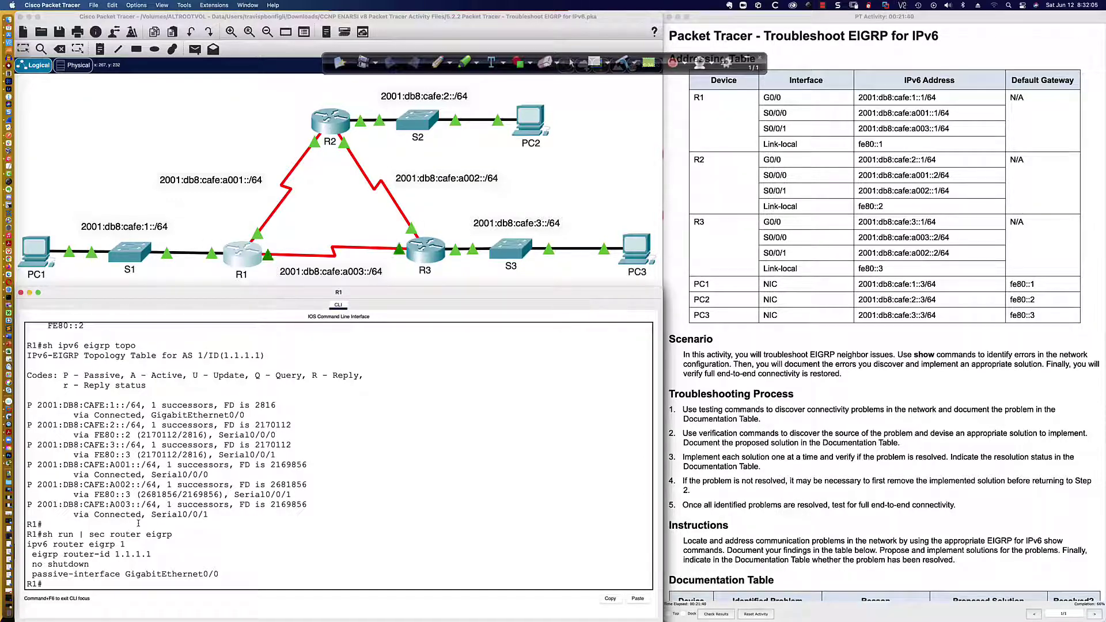
Step: Return to R2's command line and display its running configuration with "sh run", up to the GigabitEthernet interfaces
click(326, 120)
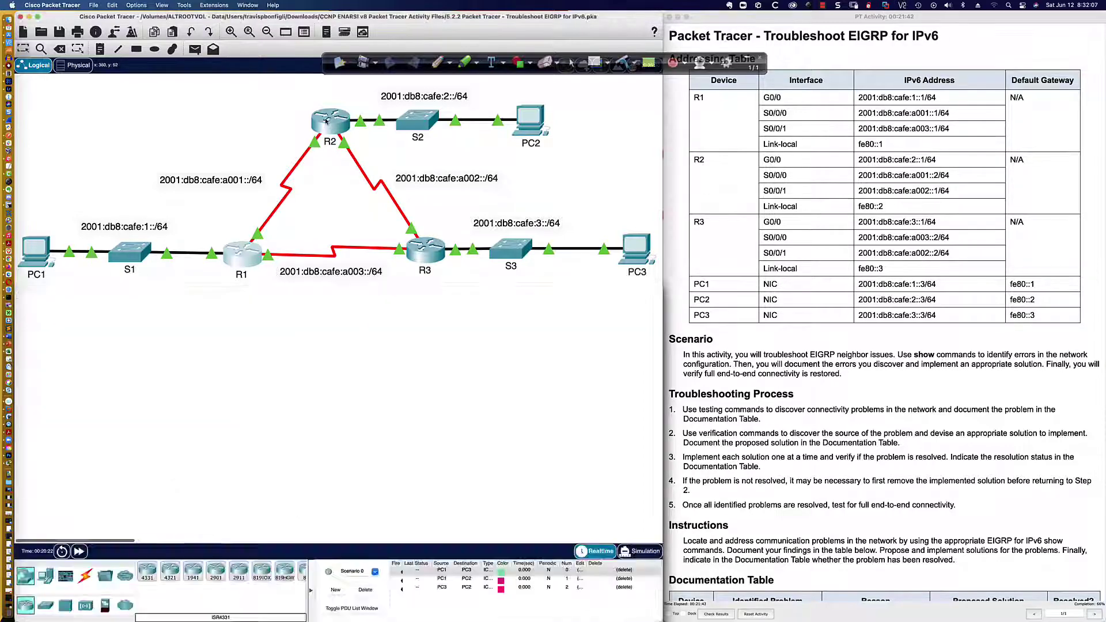
click(326, 120)
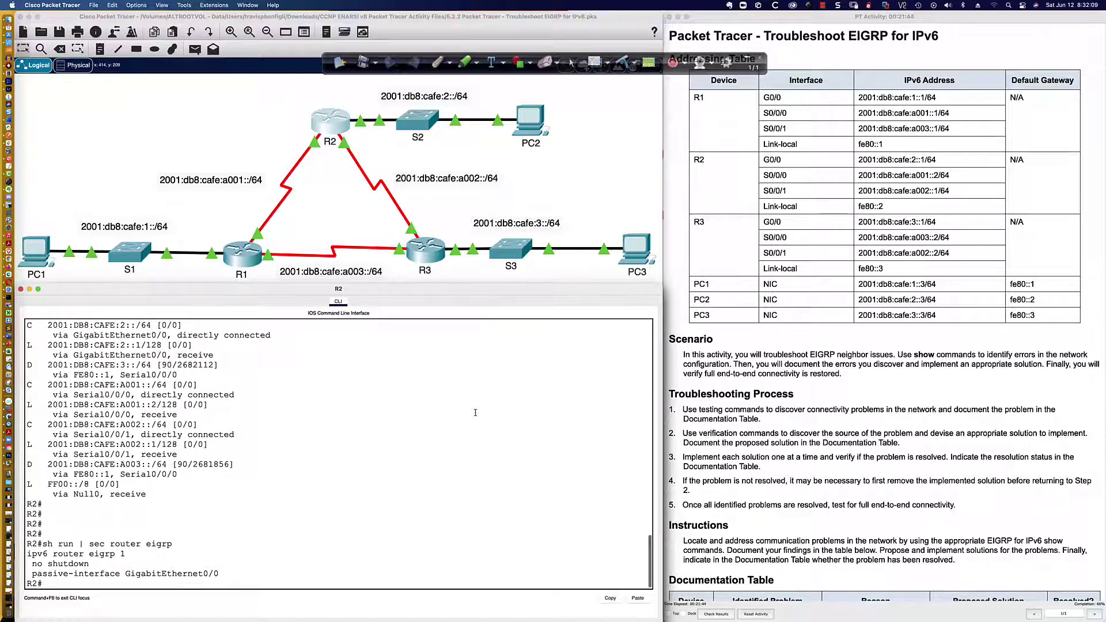
text(sh run)
key(Return)
key(space)
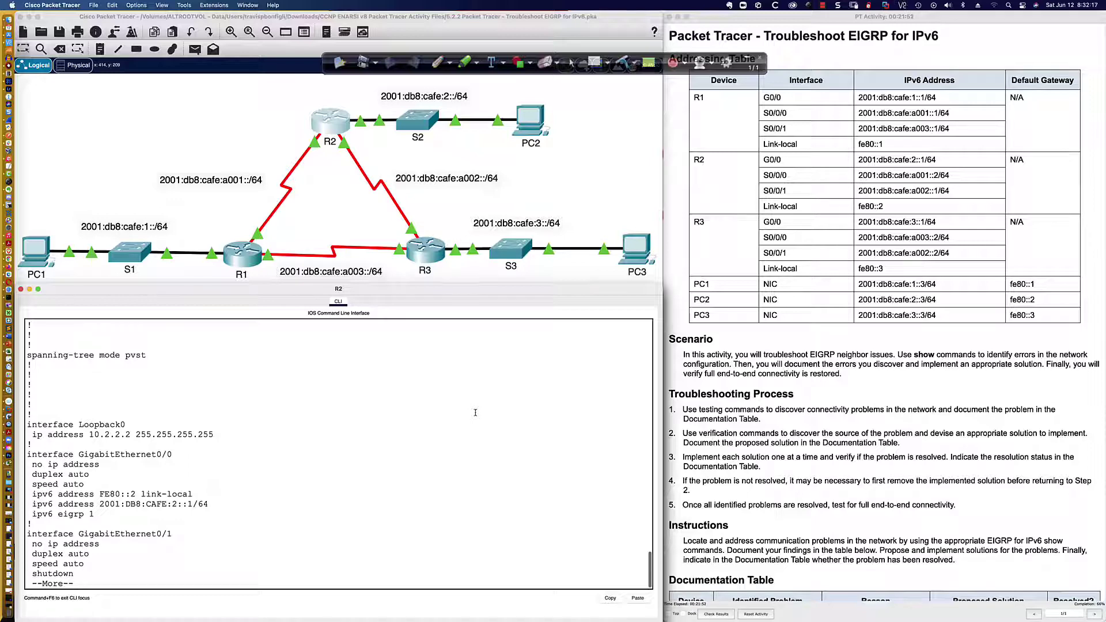
Step: Examine the EIGRP settings under R2's Serial0/0/0 and Serial0/0/1 interfaces in the running configuration and quit the listing
key(Return)
key(Return)
key(Return)
key(Return)
key(Return)
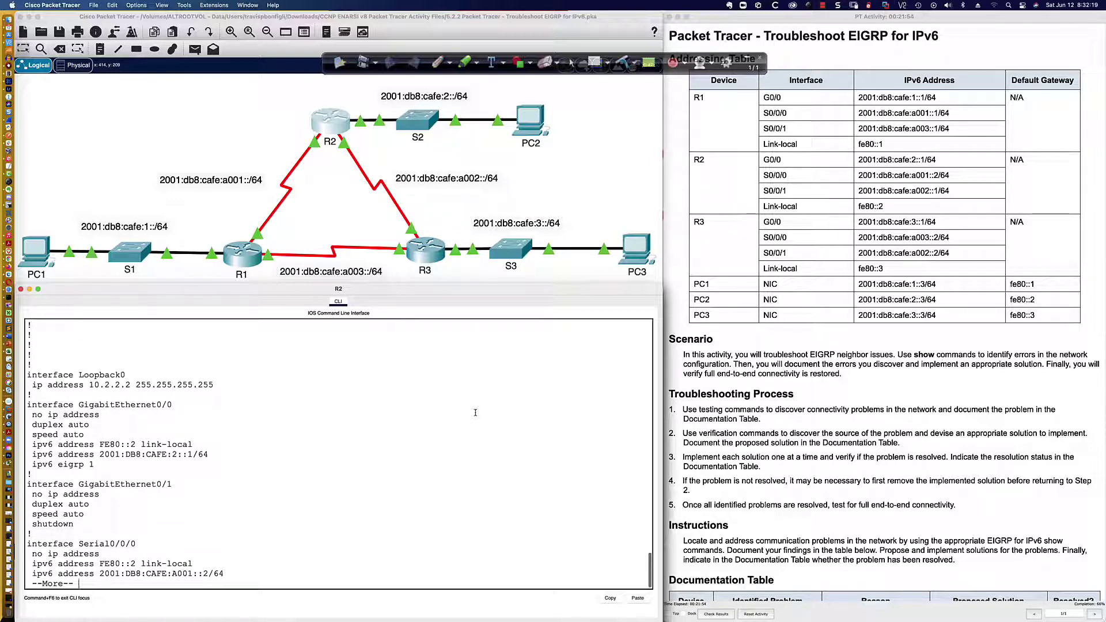
key(Return)
key(Return)
key(Return)
key(Return)
key(Return)
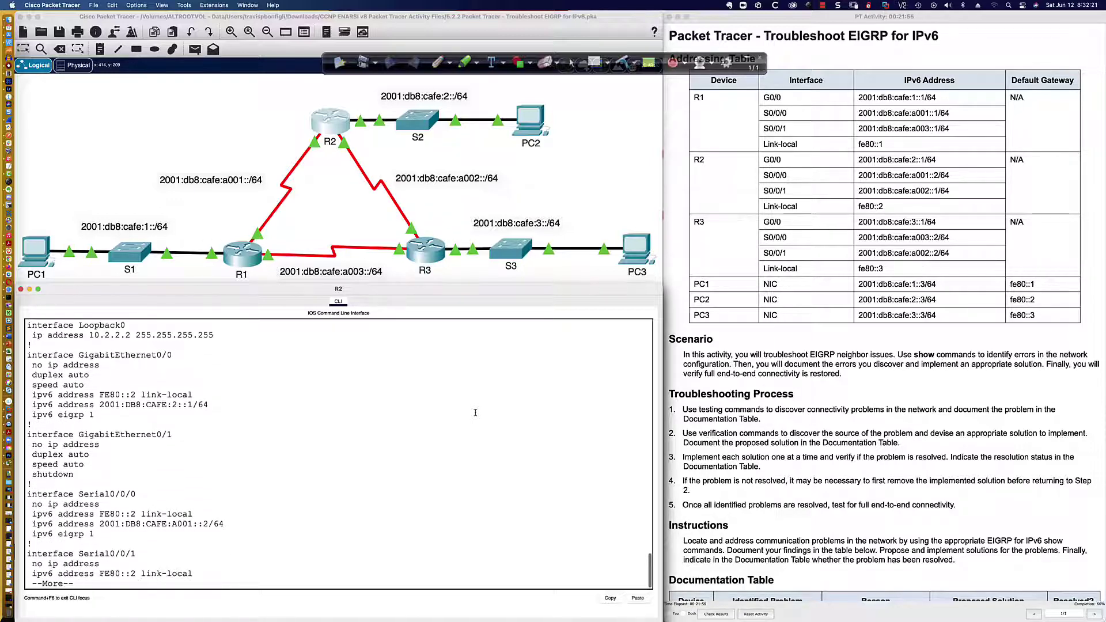
key(Return)
key(Return)
key(Return)
key(Return)
key(Return)
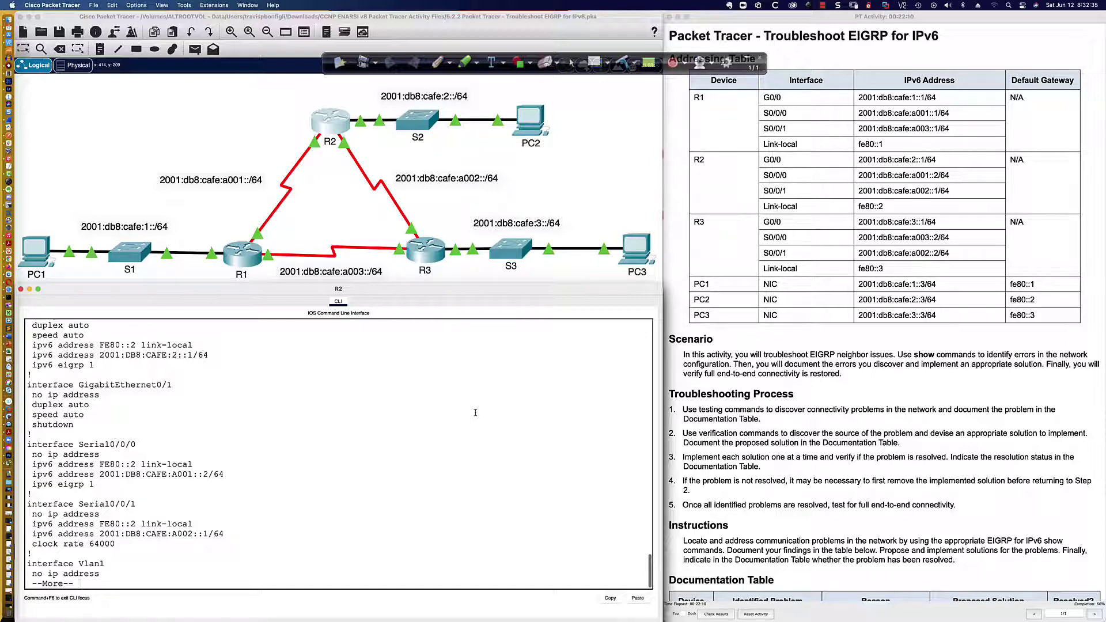
key(q)
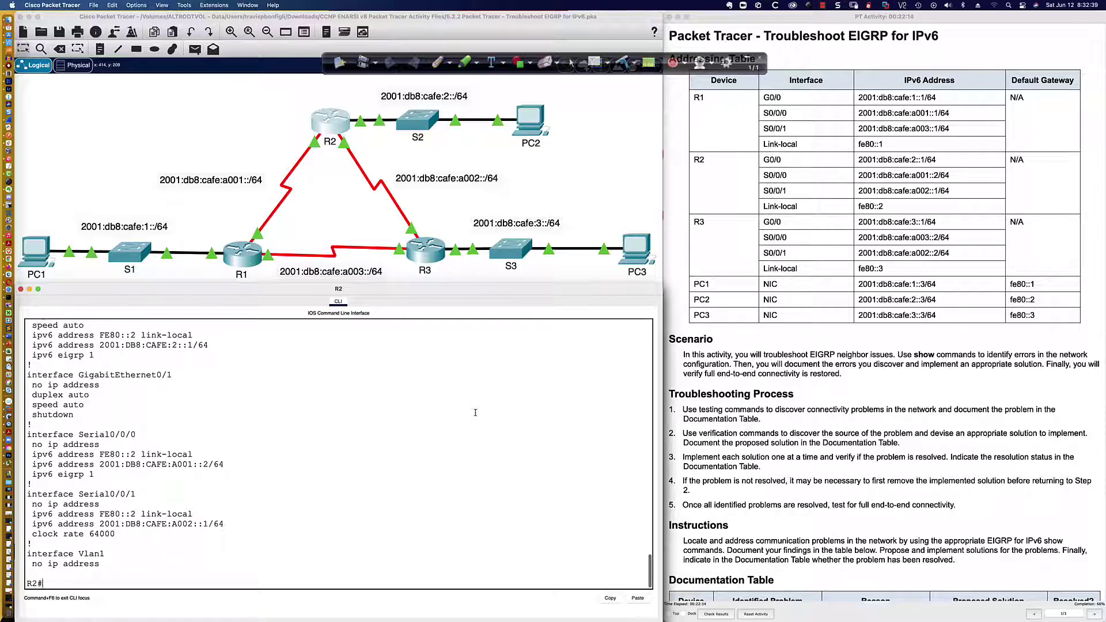
Step: Set the router ID of R2's IPv6 EIGRP process 1 to 2.2.2.2 in configuration mode
text(conf t)
key(Return)
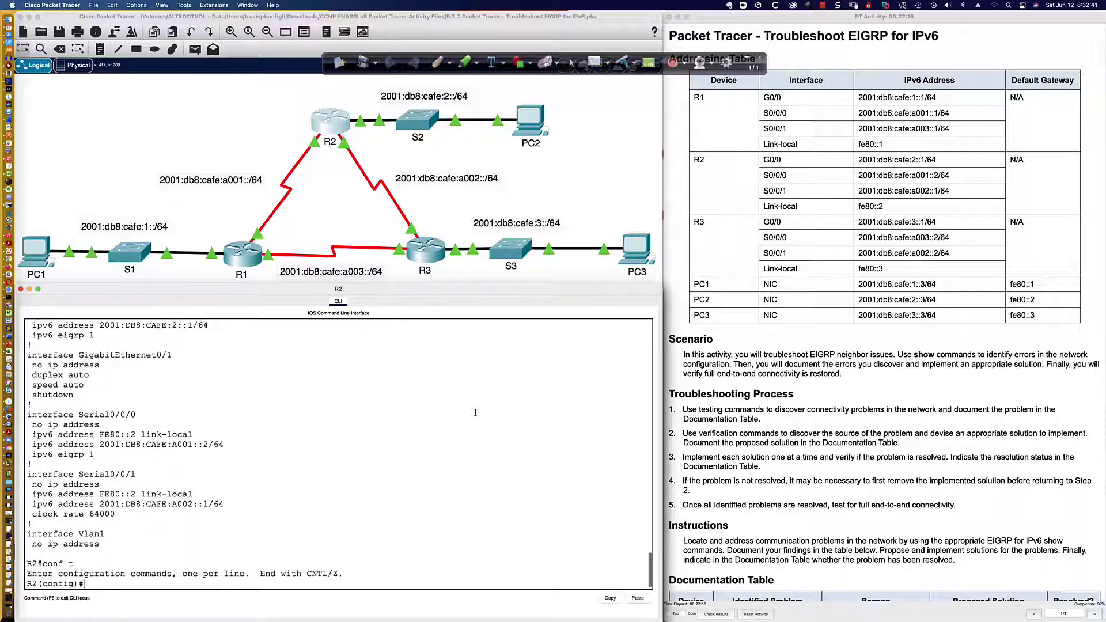
text(ipv6 router eigrp 1)
key(Return)
text(eigrp rout)
key(Tab)
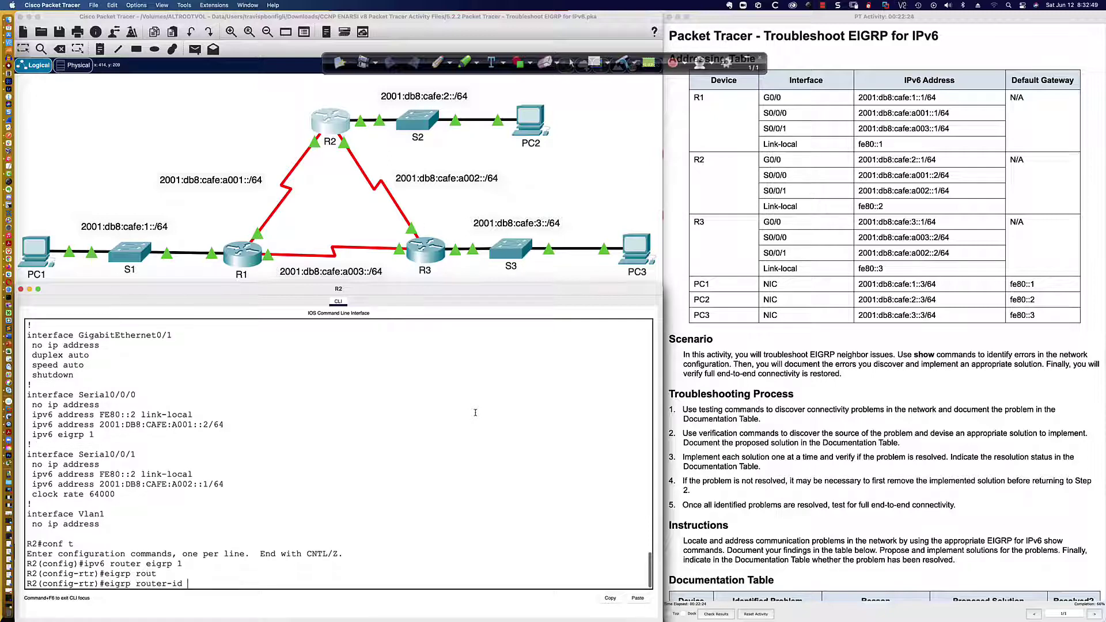
text(2.2.2.2)
key(Return)
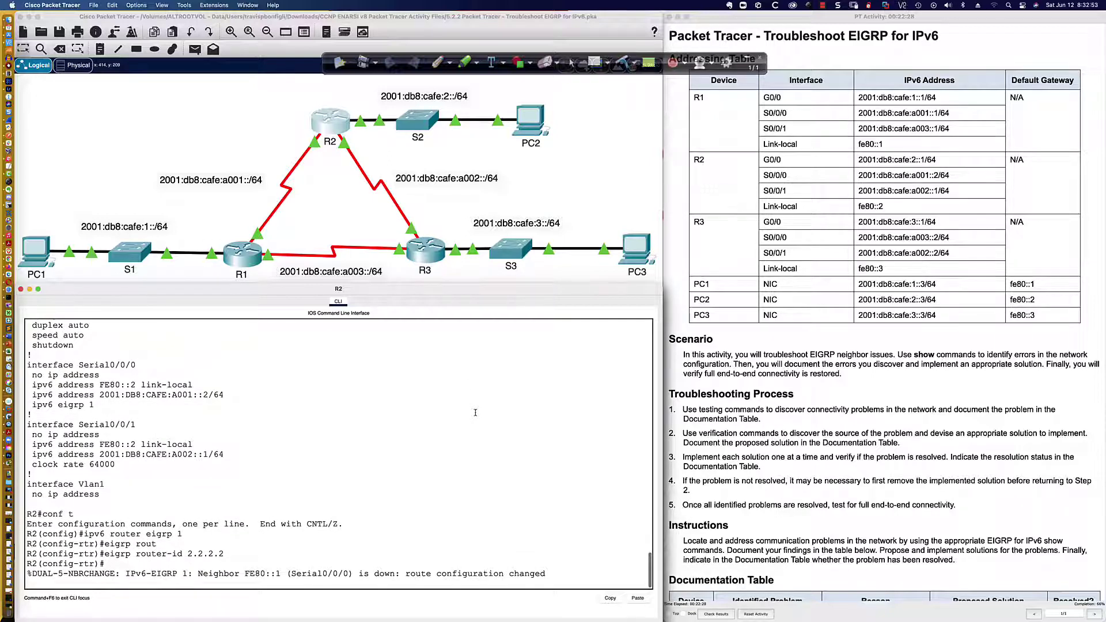
key(Return)
key(Return)
key(Return)
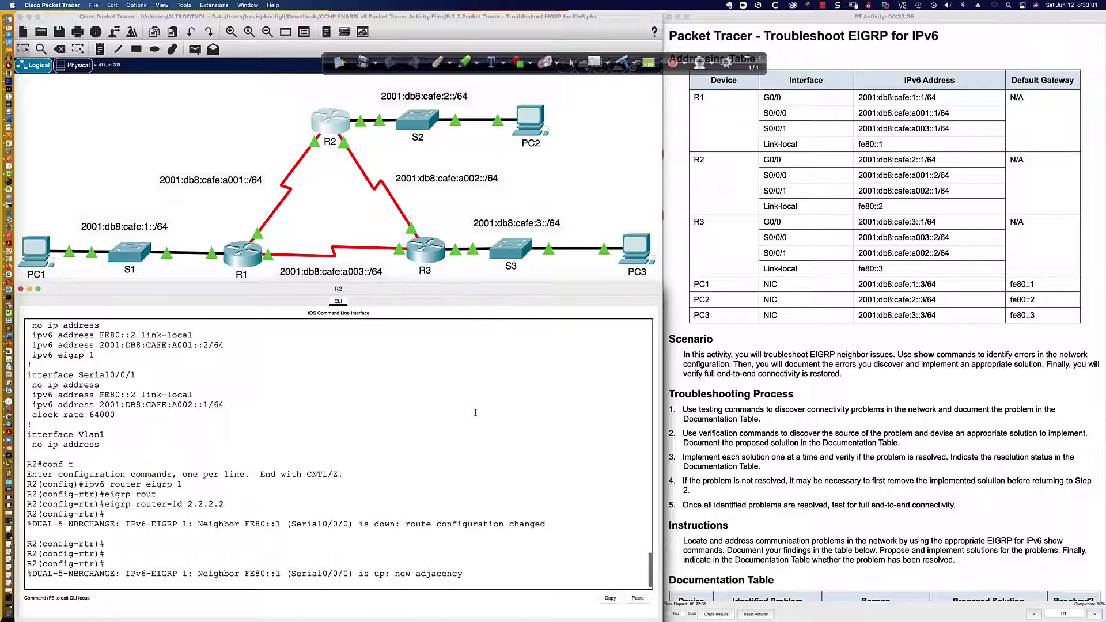
key(Return)
key(Return)
key(Return)
key(Return)
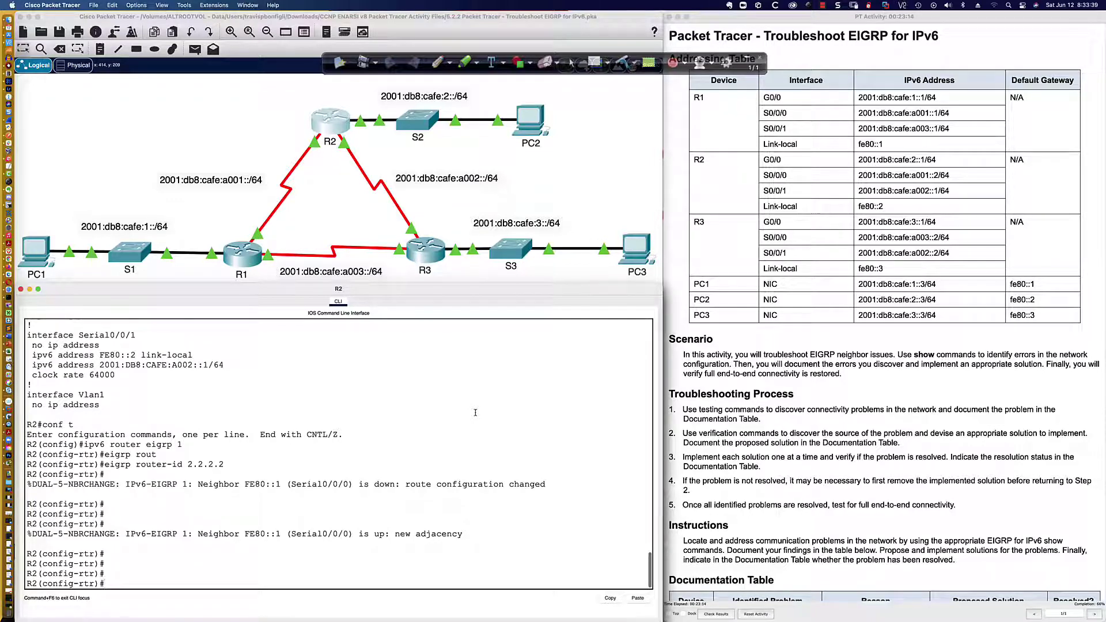
key(Return)
key(Return)
Step: Enable IPv6 EIGRP process 1 on R2's Serial0/0/1 interface with "ipv6 eigrp 1"
text(int s)
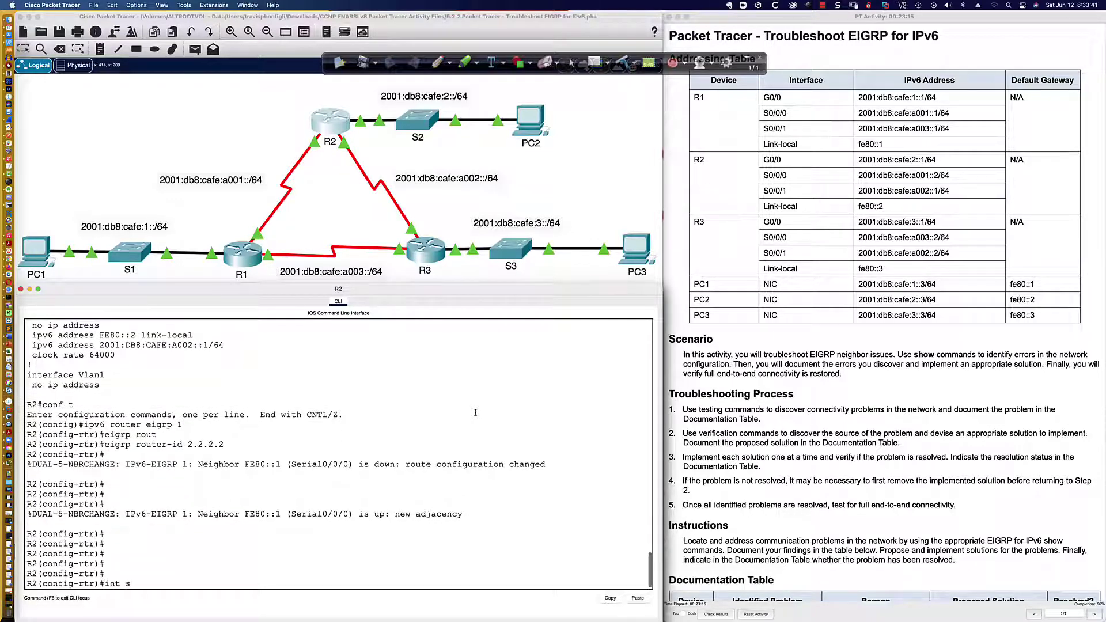
text(0/0/1)
key(Return)
text(ipv6 eigtrp)
key(BackSpace)
key(BackSpace)
text(rp 1)
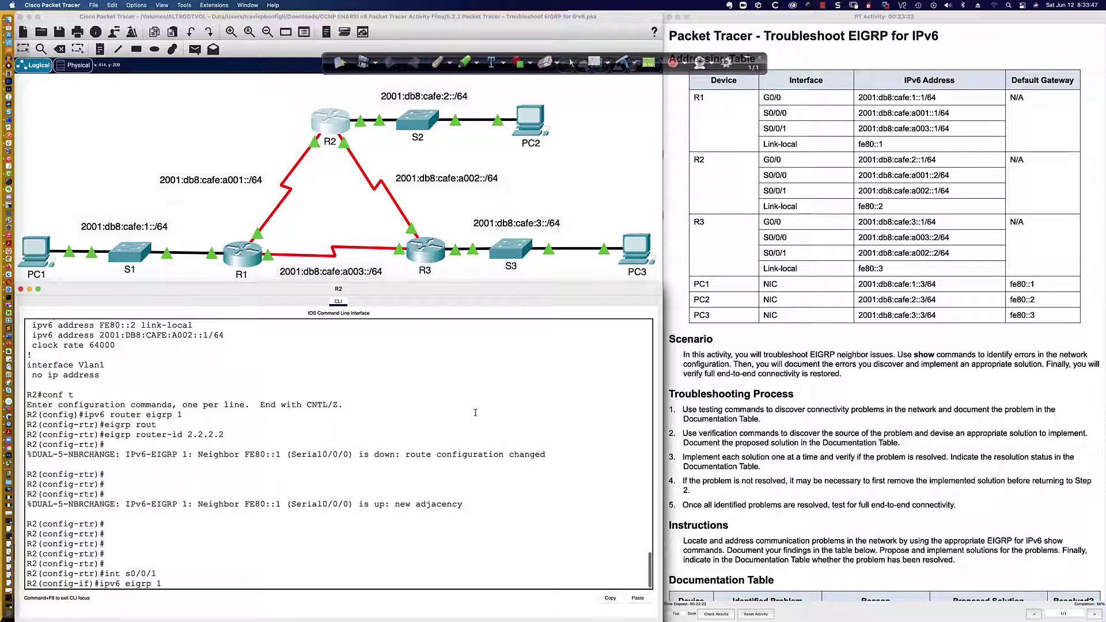
key(Return)
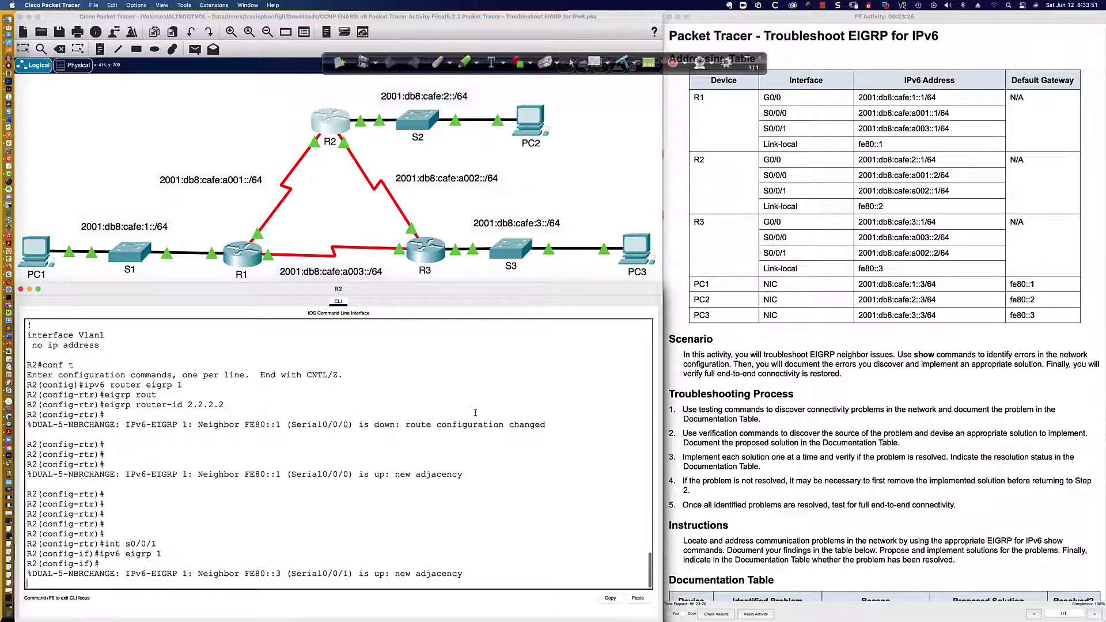
key(Return)
key(Return)
key(Return)
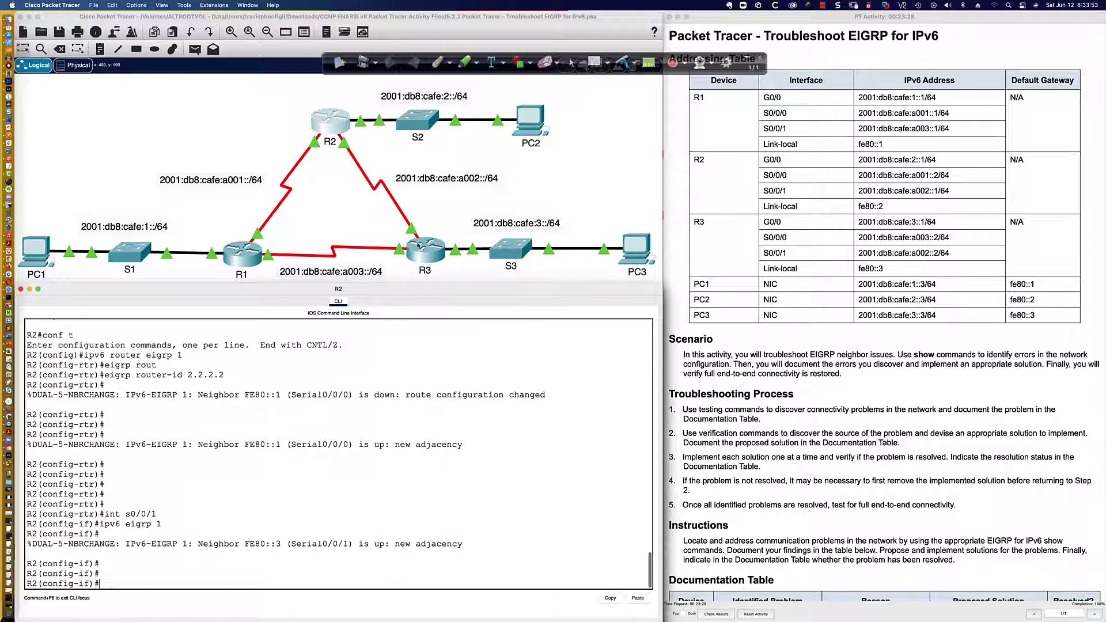
Step: Open R3's command line and display its IPv6 EIGRP neighbors with "sh ipv6 eigrp neigh"
click(424, 247)
key(Return)
key(Return)
key(Return)
key(Return)
text(sh ipv6 eigrp neigh)
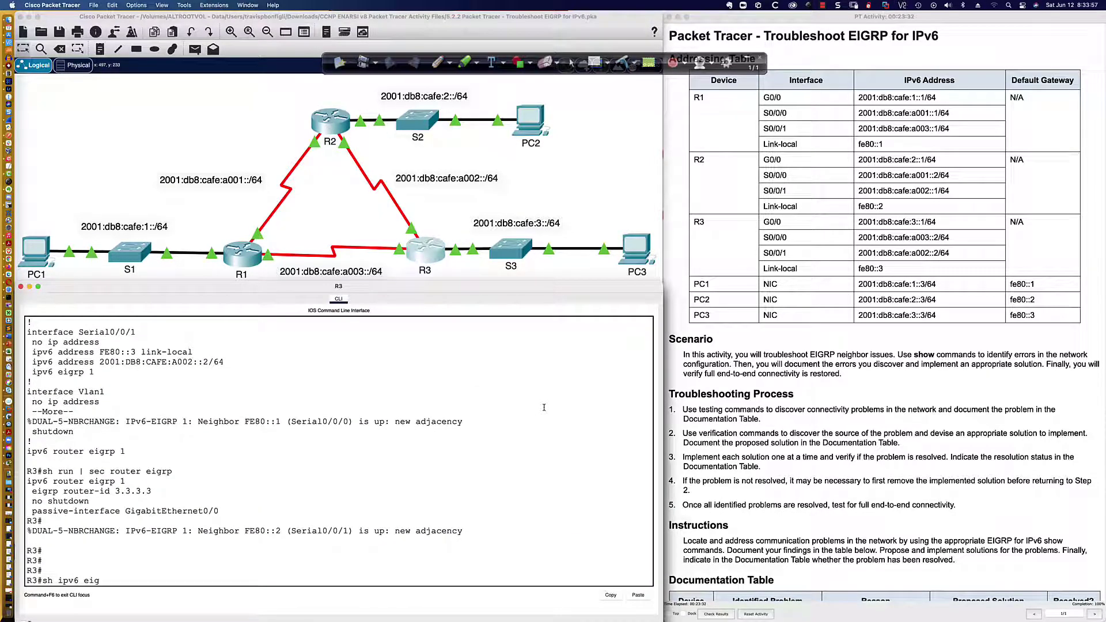
key(Return)
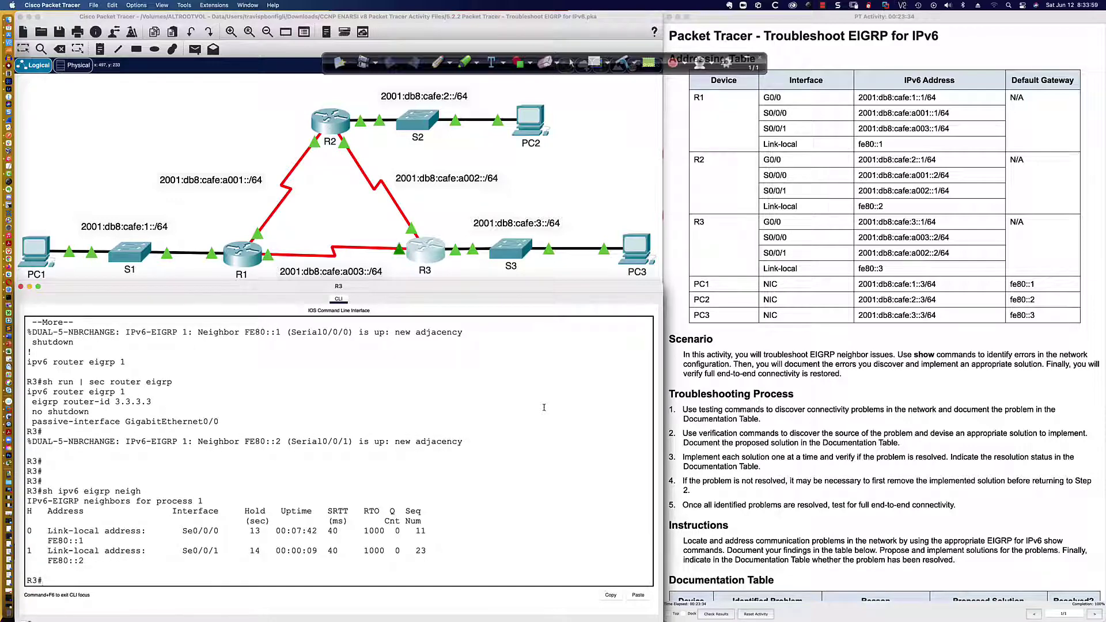
Step: Display R3's IPv6 routing protocol settings with "sh ipv6 proto"
key(Return)
key(Return)
text(sh ipv6 eigrp)
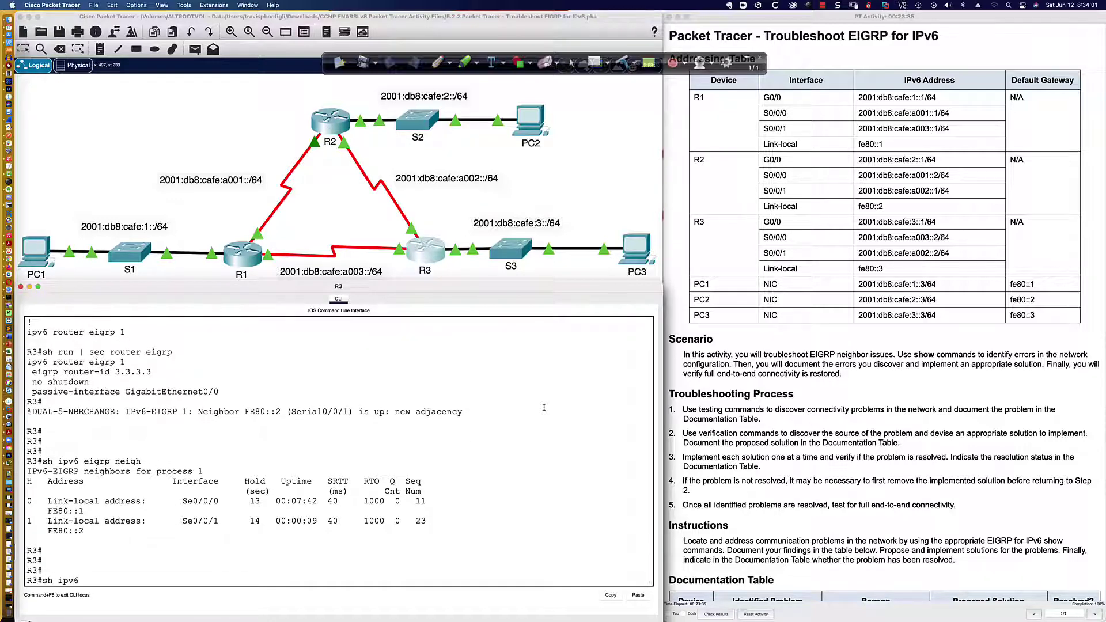
key(BackSpace)
key(BackSpace)
key(BackSpace)
key(BackSpace)
key(BackSpace)
text(proto)
key(Return)
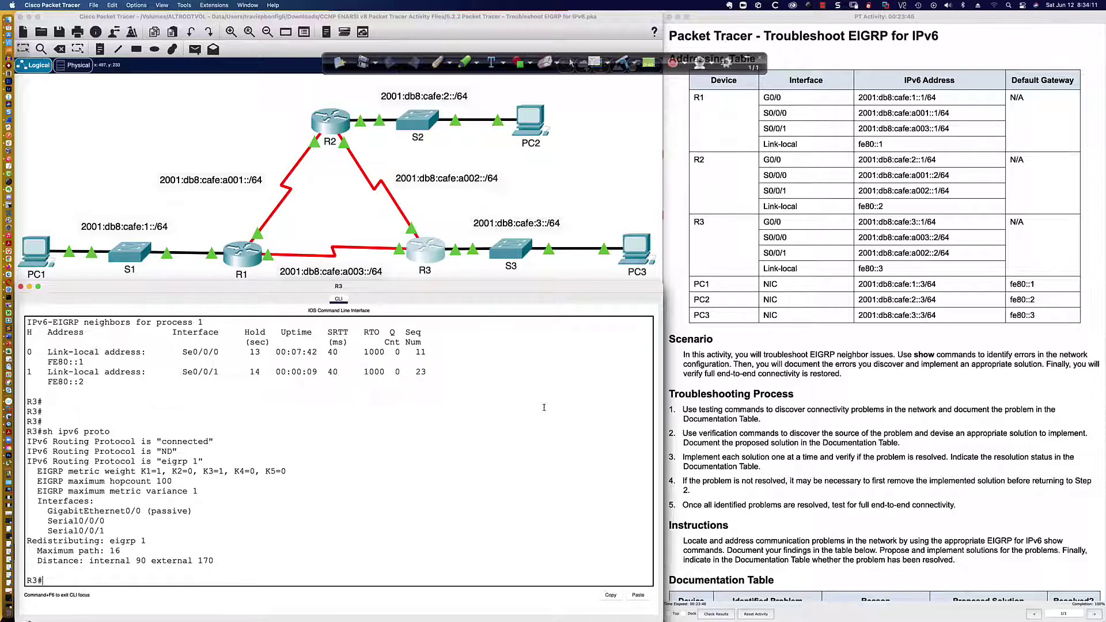
Step: Display R3's IPv6 EIGRP topology table with "sh ipv6 eigrp topo"
key(Return)
key(Return)
key(Return)
text(sh ip eigrp topo)
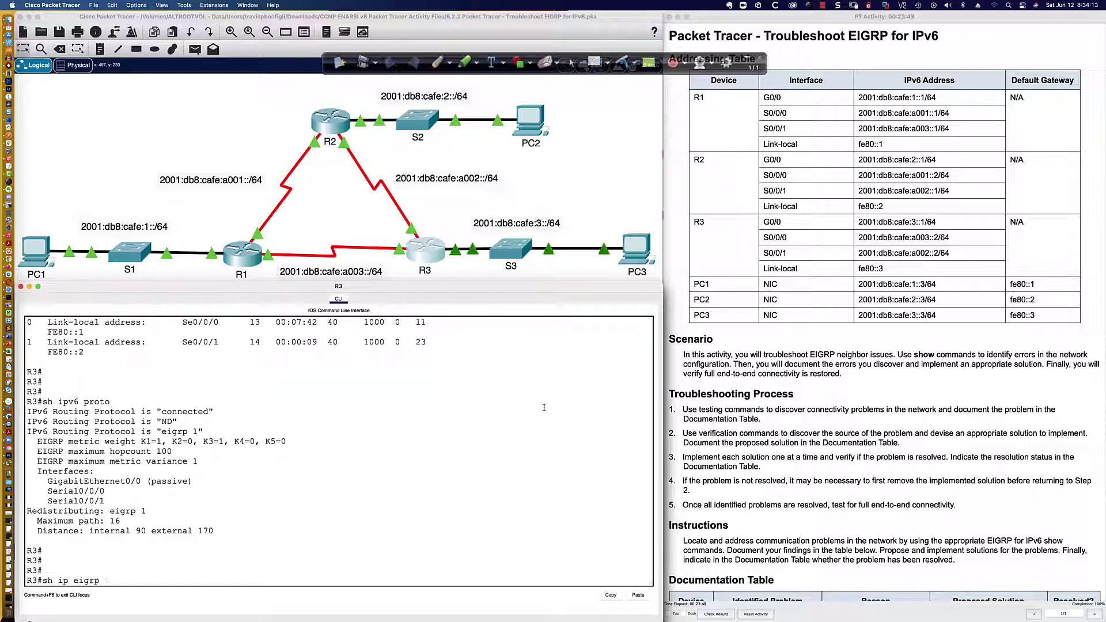
key(Left)
key(Left)
key(Left)
key(Left)
key(Left)
key(Left)
key(Left)
key(Left)
key(Left)
text(v6)
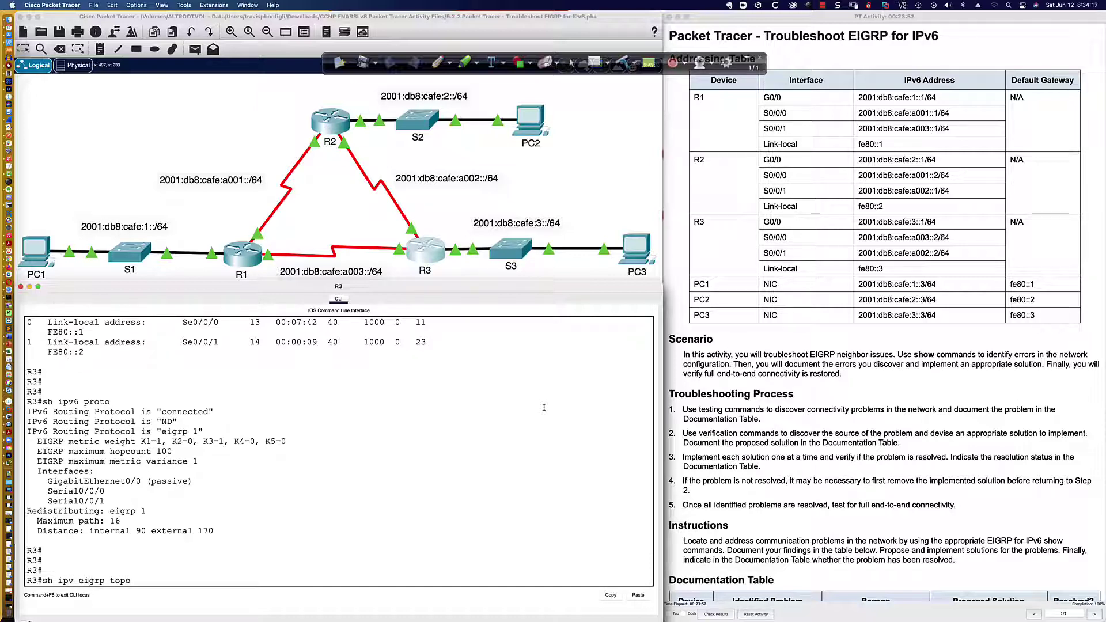
key(Return)
key(Return)
key(Return)
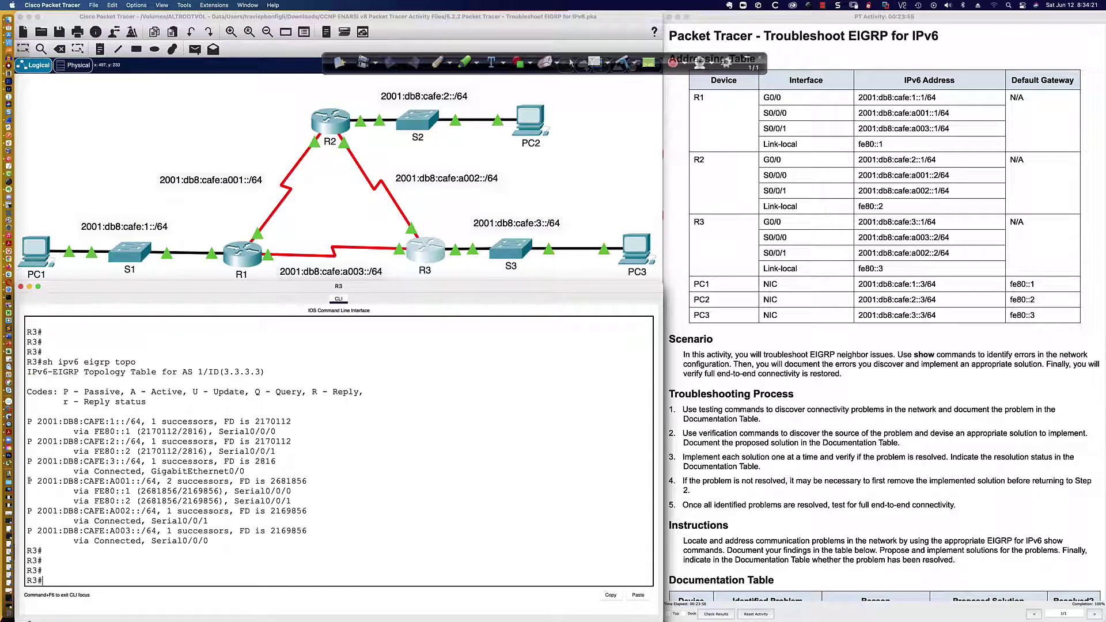
Step: Highlight the 2001:DB8:CAFE:A001::/64 topology entry, then mark its prefix, its feasible distance and the matching R1–R2 network label with the Pen tool
drag(28, 481, 306, 499)
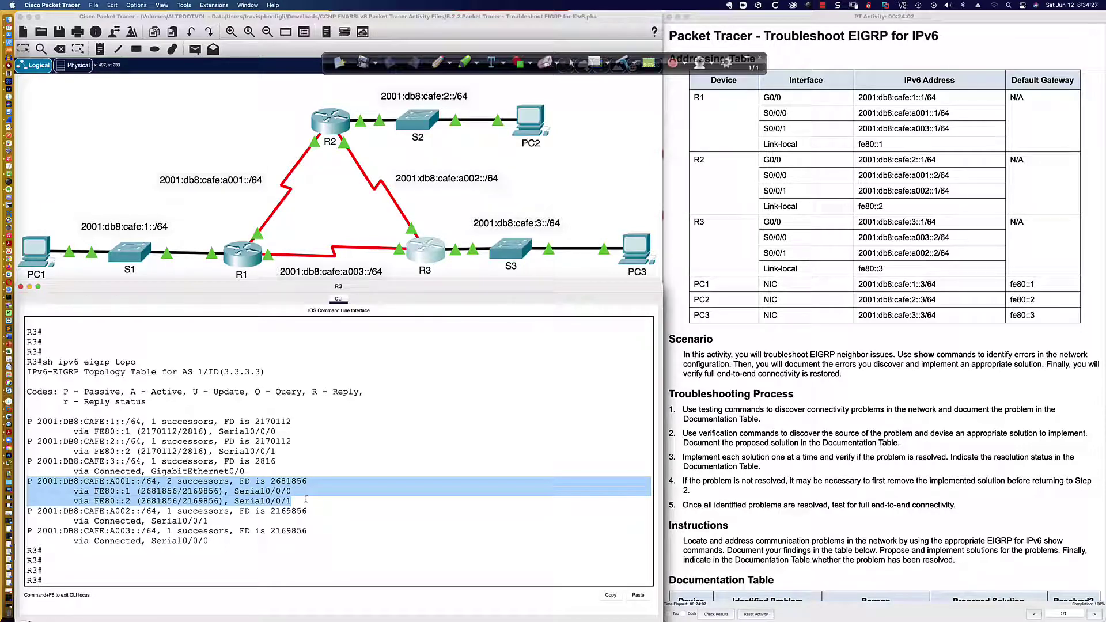
key(ctrl+shift+p)
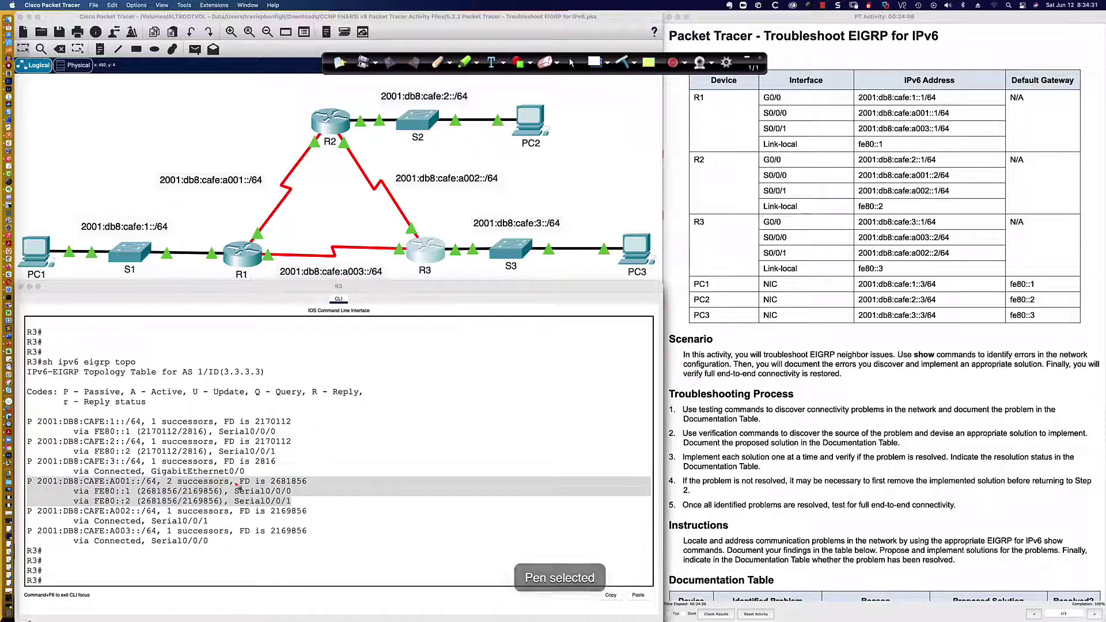
mouse_move(239, 487)
mouse_down()
mouse_move(316, 490)
mouse_move(316, 478)
mouse_move(240, 487)
mouse_up()
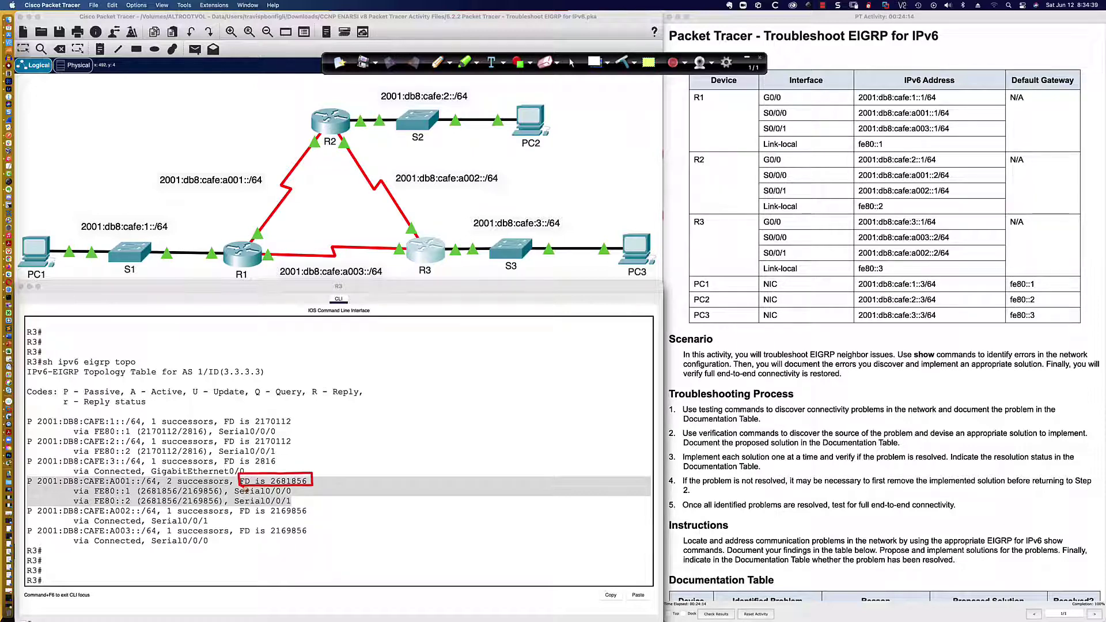
drag(28, 488, 31, 488)
drag(326, 457, 310, 477)
drag(45, 488, 132, 487)
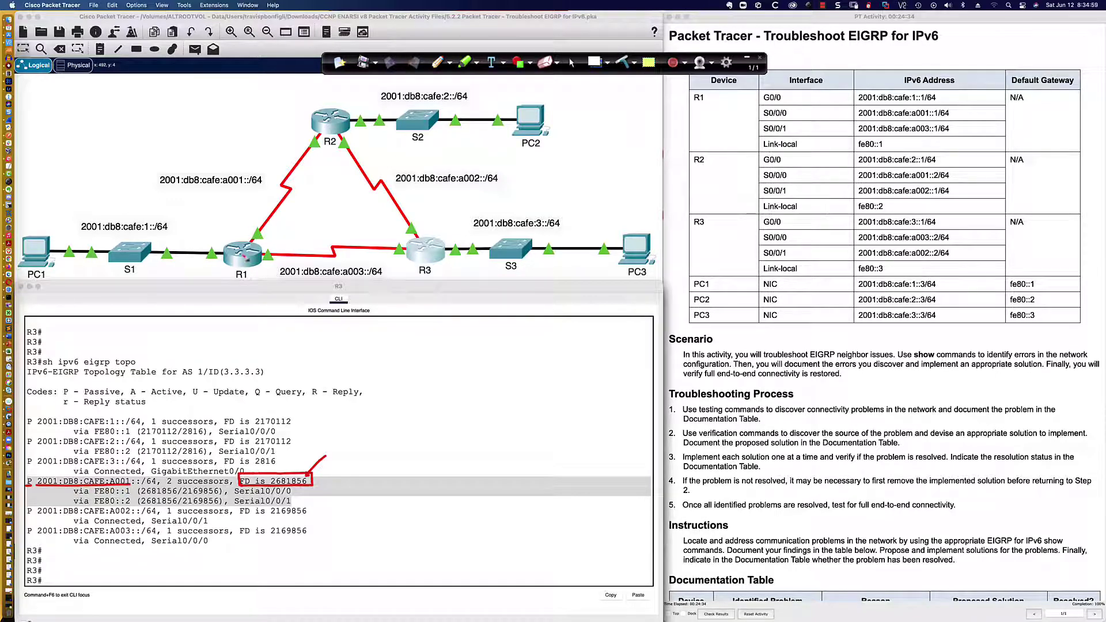
mouse_move(219, 158)
mouse_down()
mouse_move(148, 159)
mouse_move(149, 192)
mouse_move(268, 195)
mouse_move(268, 156)
mouse_move(222, 154)
mouse_move(284, 165)
mouse_up()
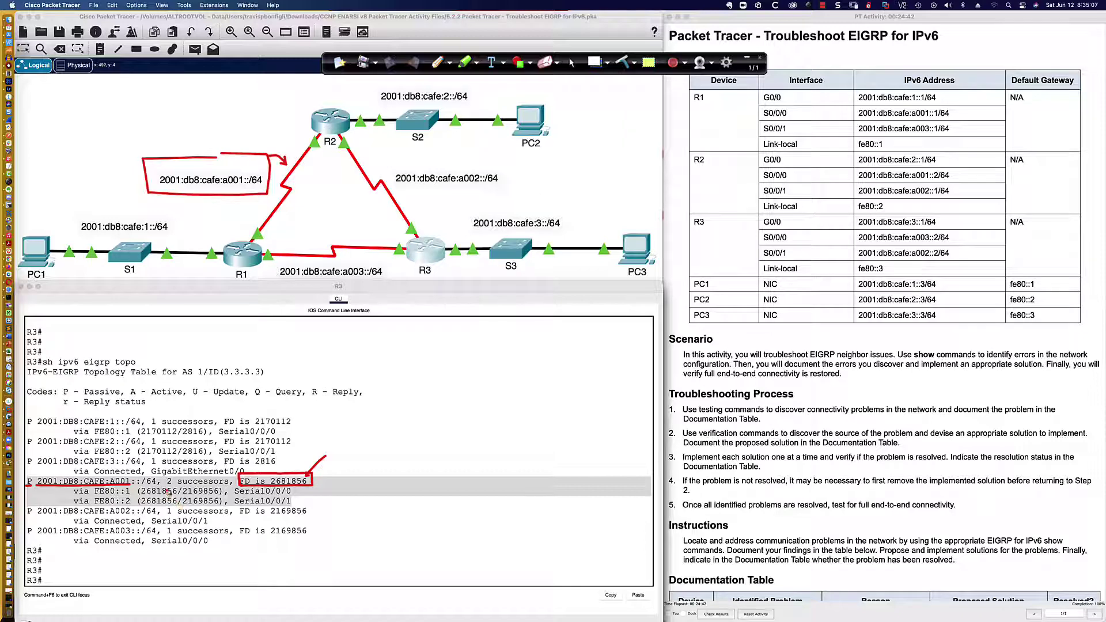
Step: Mark the entry's successor count, the FE80::1 and FE80::2 next hops, their path metrics and their reported distances with the pen
drag(168, 487, 234, 491)
drag(141, 495, 177, 501)
mouse_move(116, 494)
mouse_down()
mouse_move(139, 491)
mouse_move(127, 501)
mouse_move(139, 502)
mouse_up()
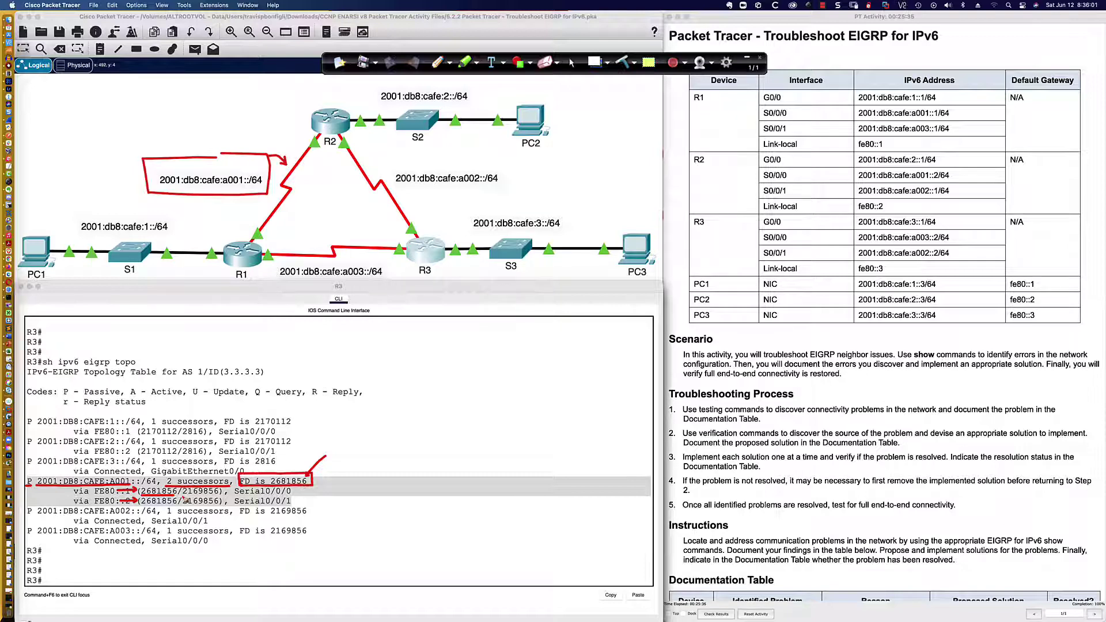
drag(141, 507, 167, 507)
mouse_move(183, 489)
mouse_down()
mouse_move(183, 512)
mouse_move(224, 507)
mouse_move(227, 490)
mouse_up()
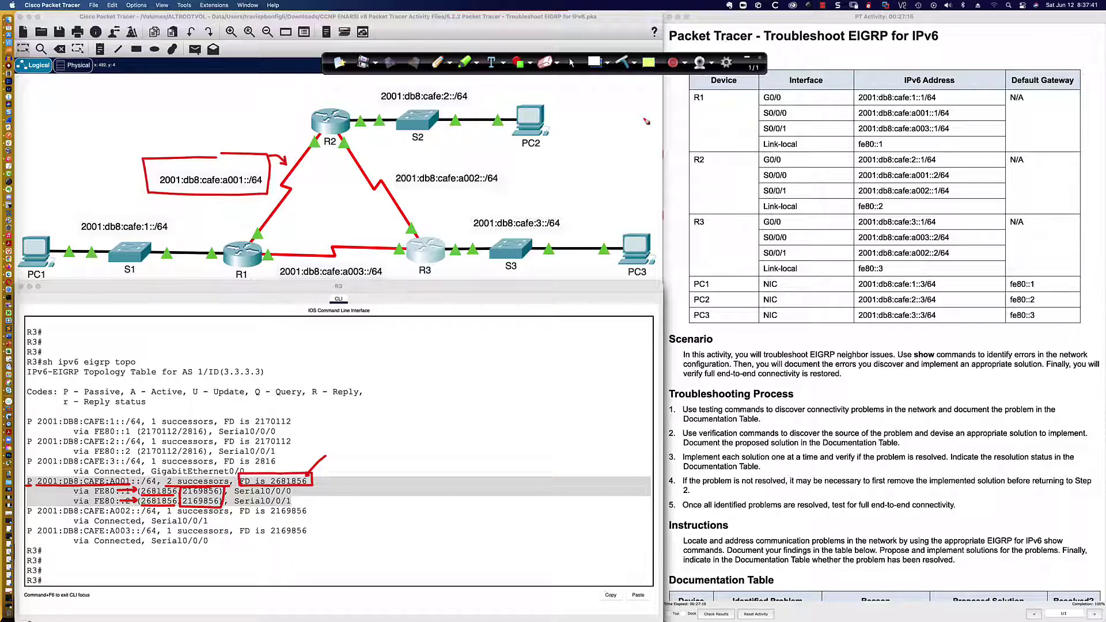
Step: Return to the normal pointer, switch to the presentation's title slide and collapse the annotation toolbar
click(623, 60)
click(572, 63)
key(super+Tab)
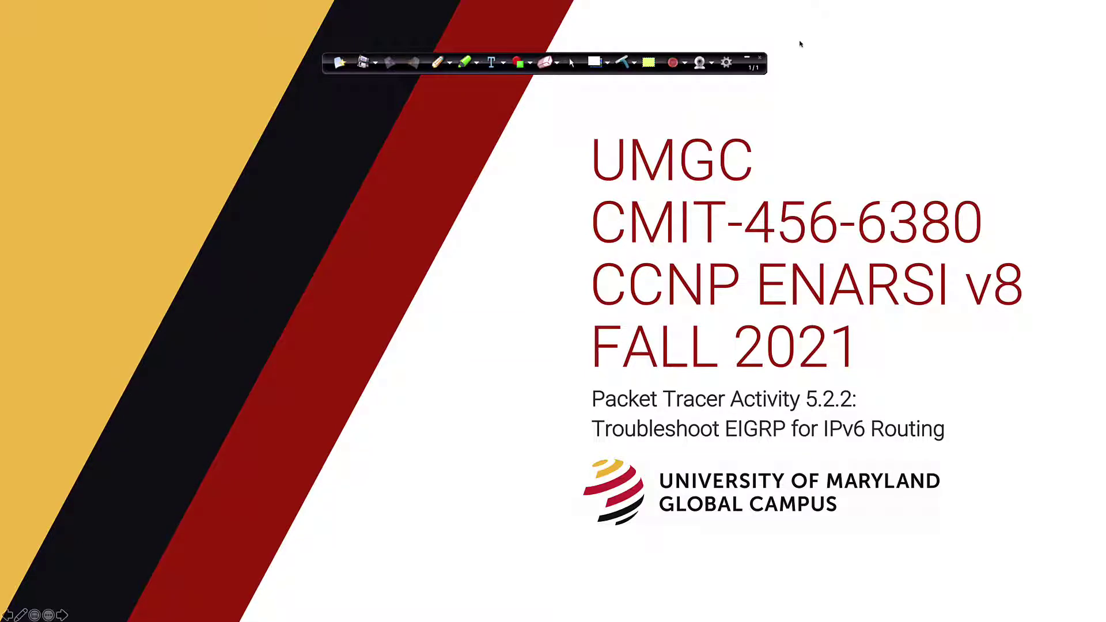
click(748, 58)
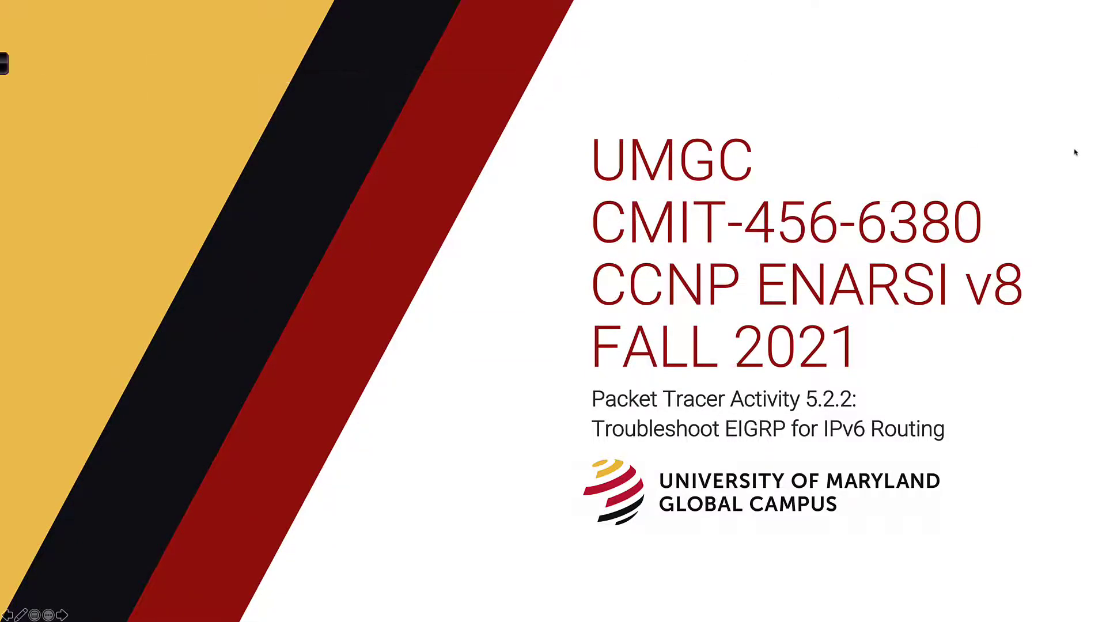